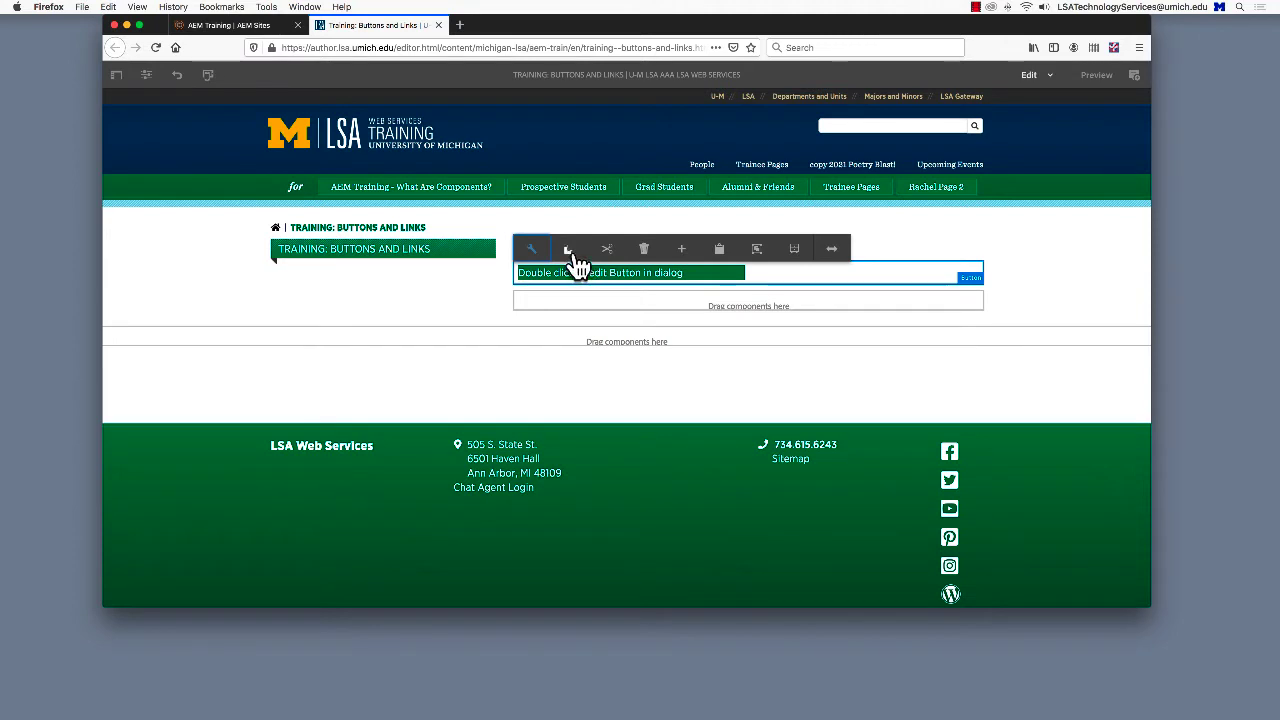
Step: Paste two copies of the button below the existing one in the page's main content area
left_click(567, 301)
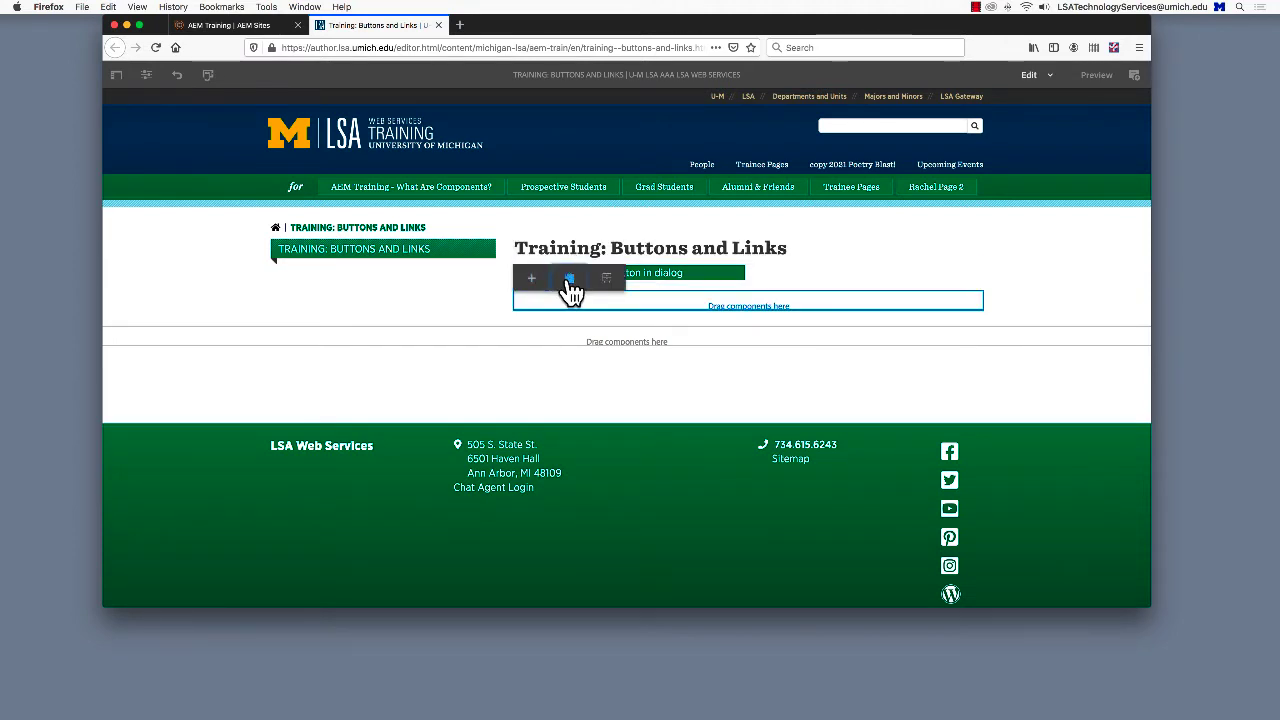
left_click(568, 280)
left_click(569, 327)
left_click(569, 300)
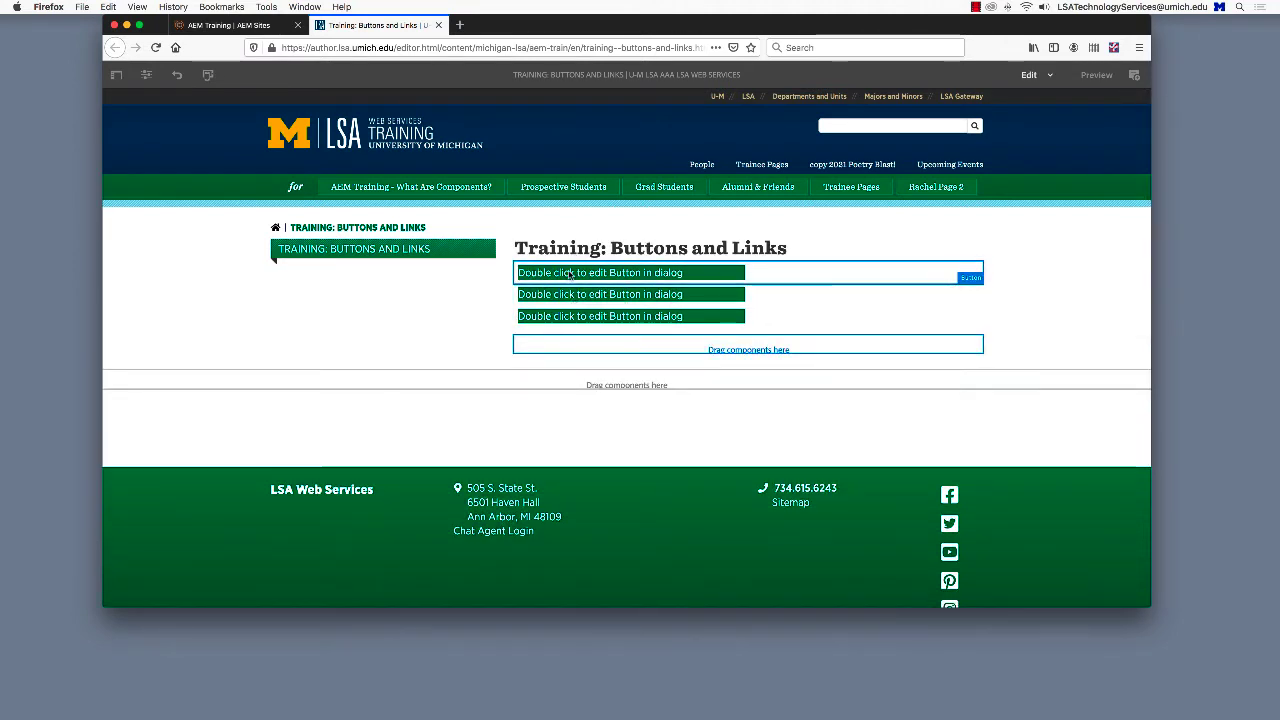
left_click(690, 275)
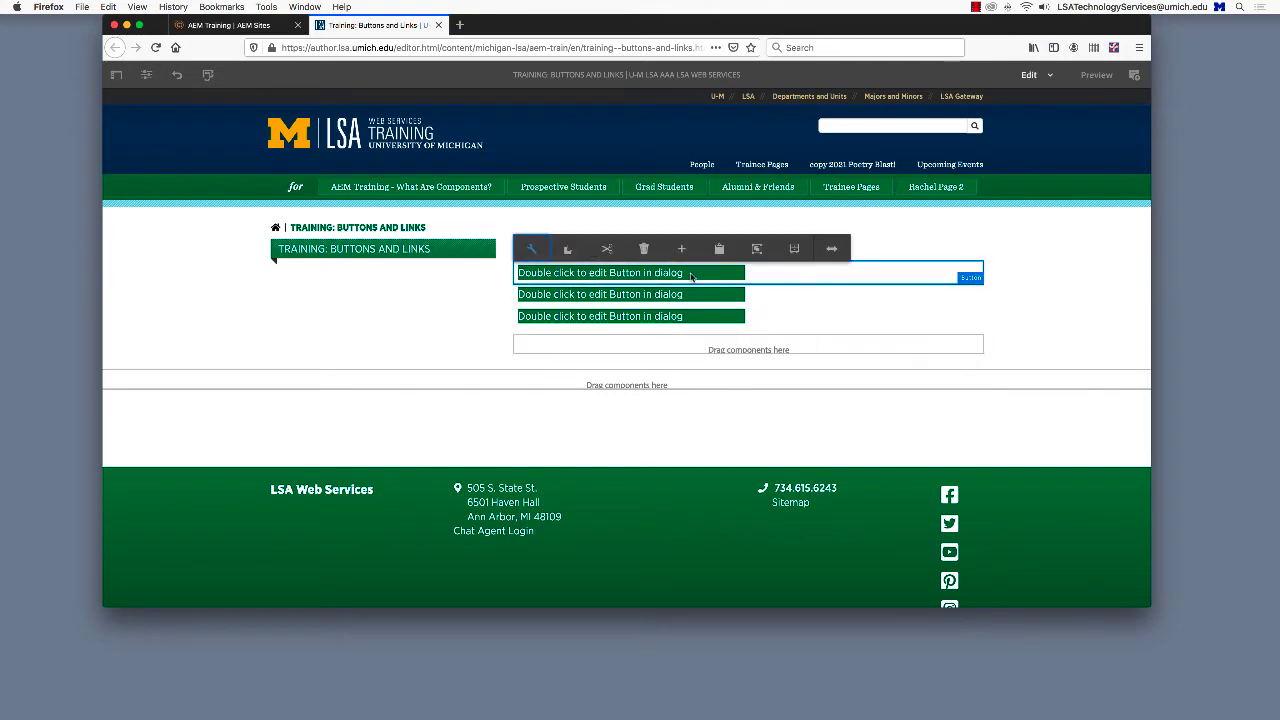
left_click(531, 248)
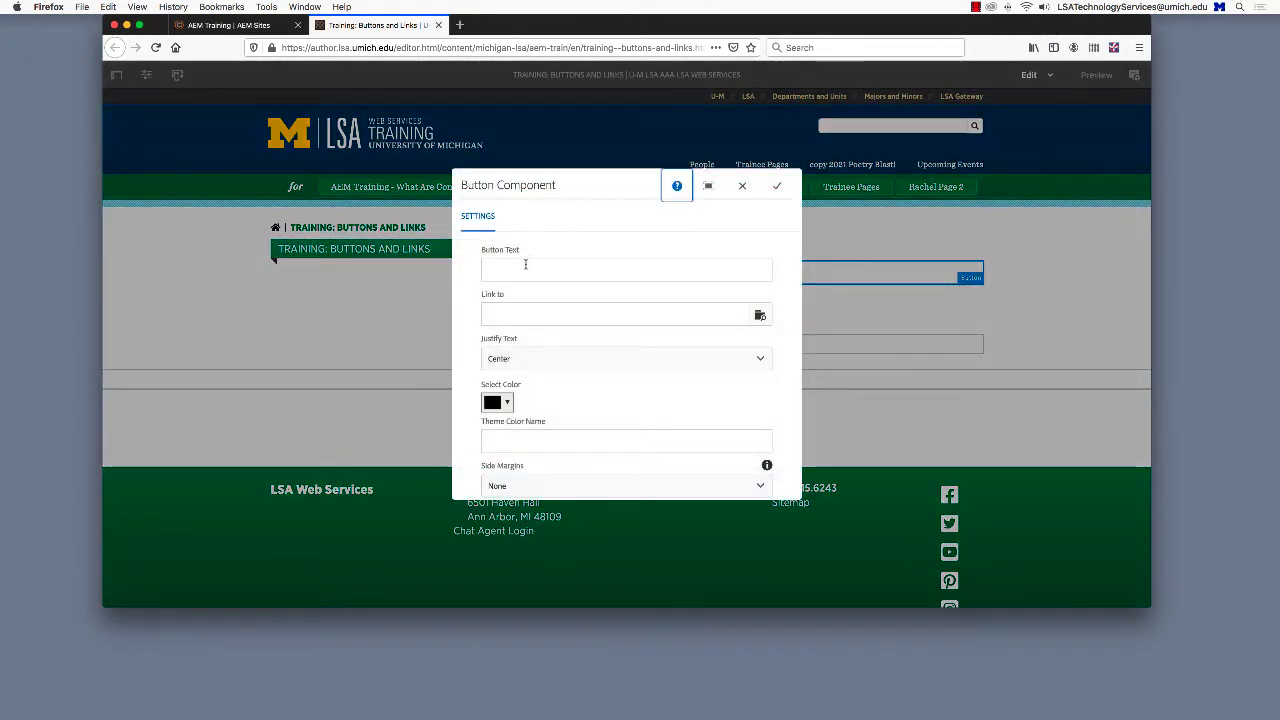
left_click(525, 264)
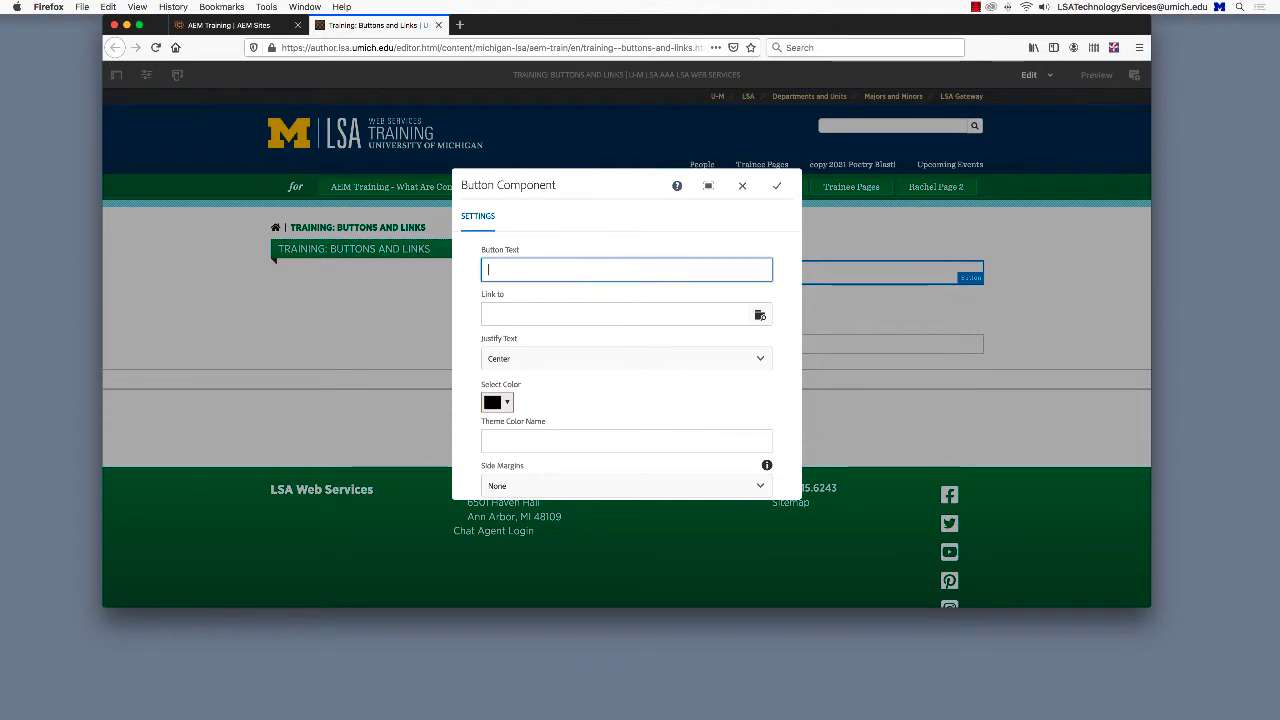
type("LSA Technology")
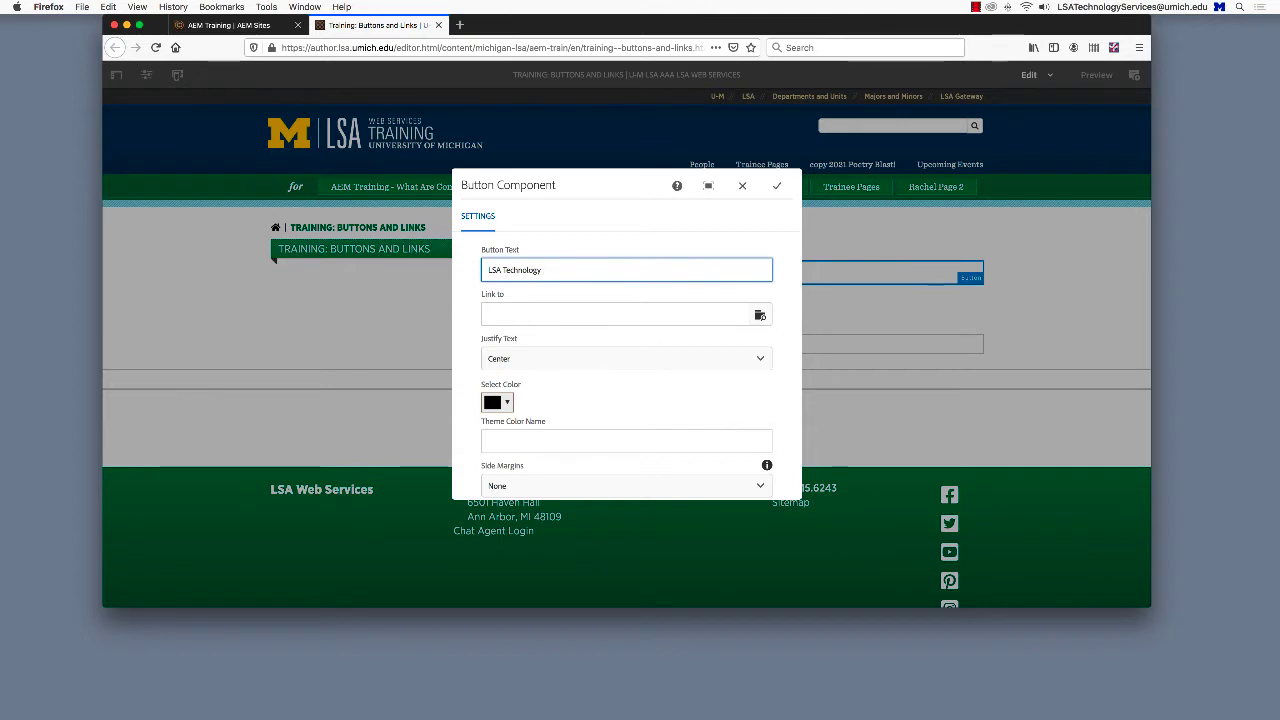
type(" Services")
key("Tab")
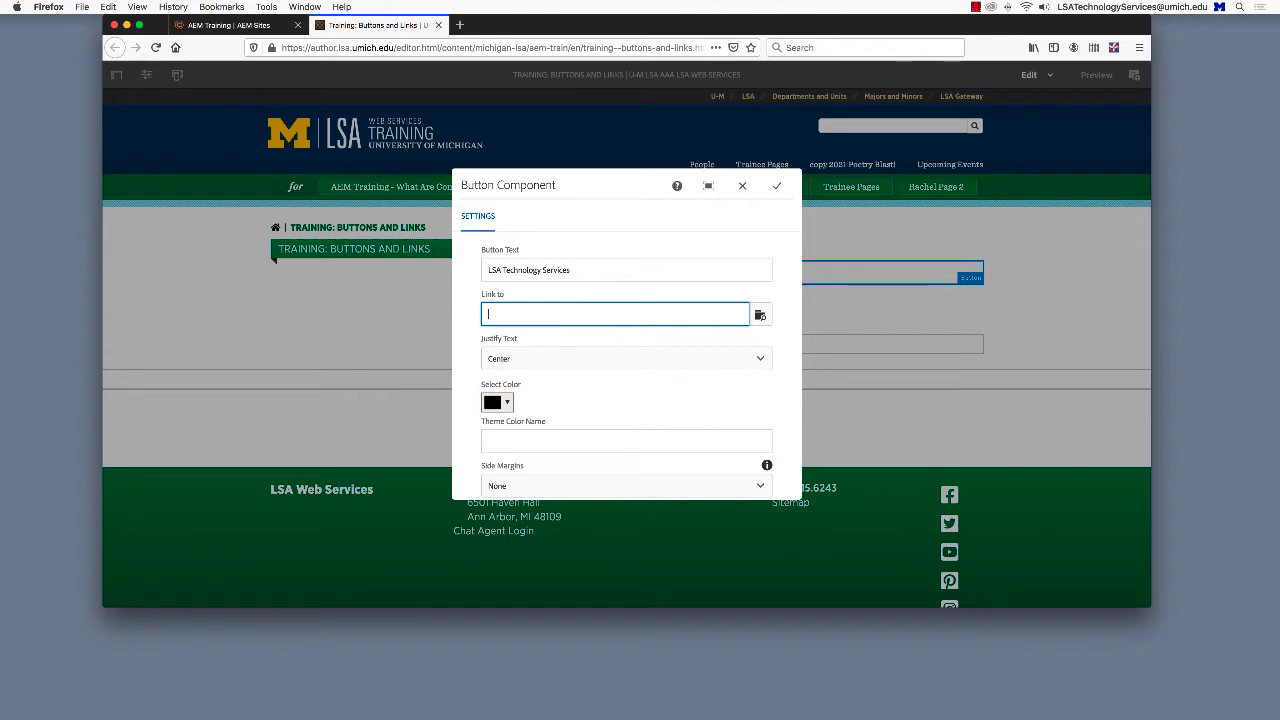
type("https://lsa.umich.edu/technology-services")
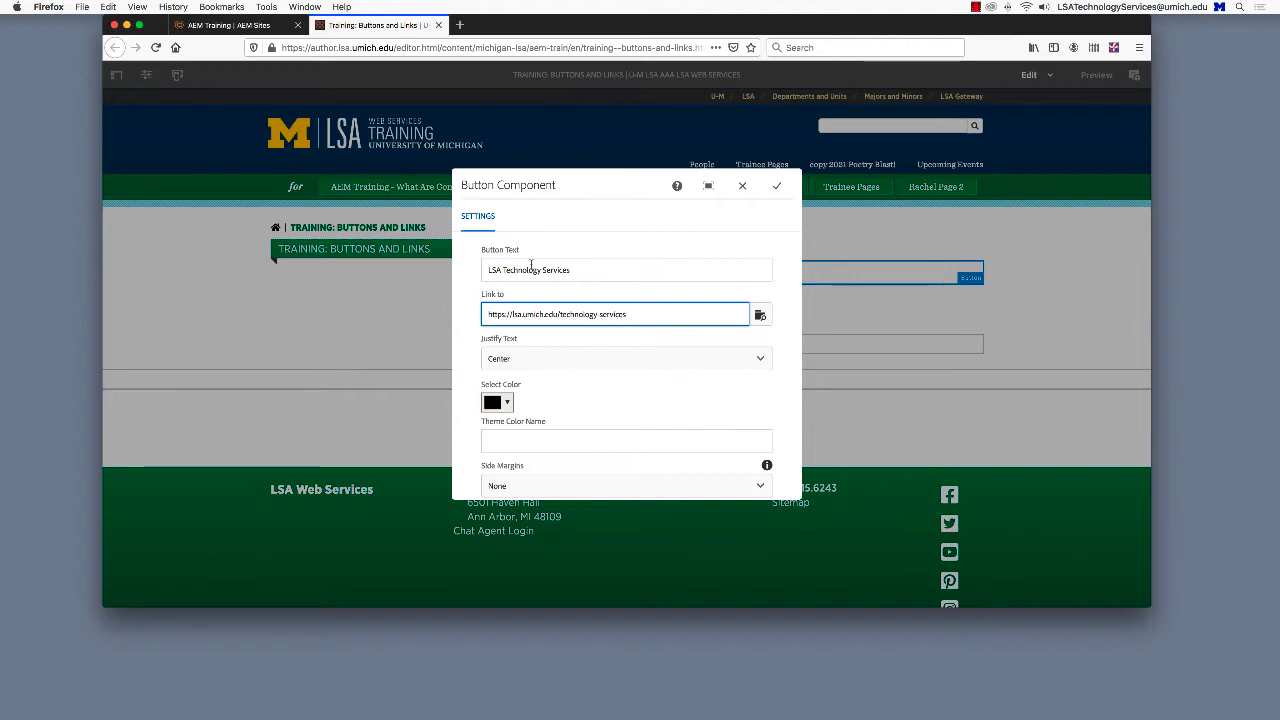
left_click(777, 186)
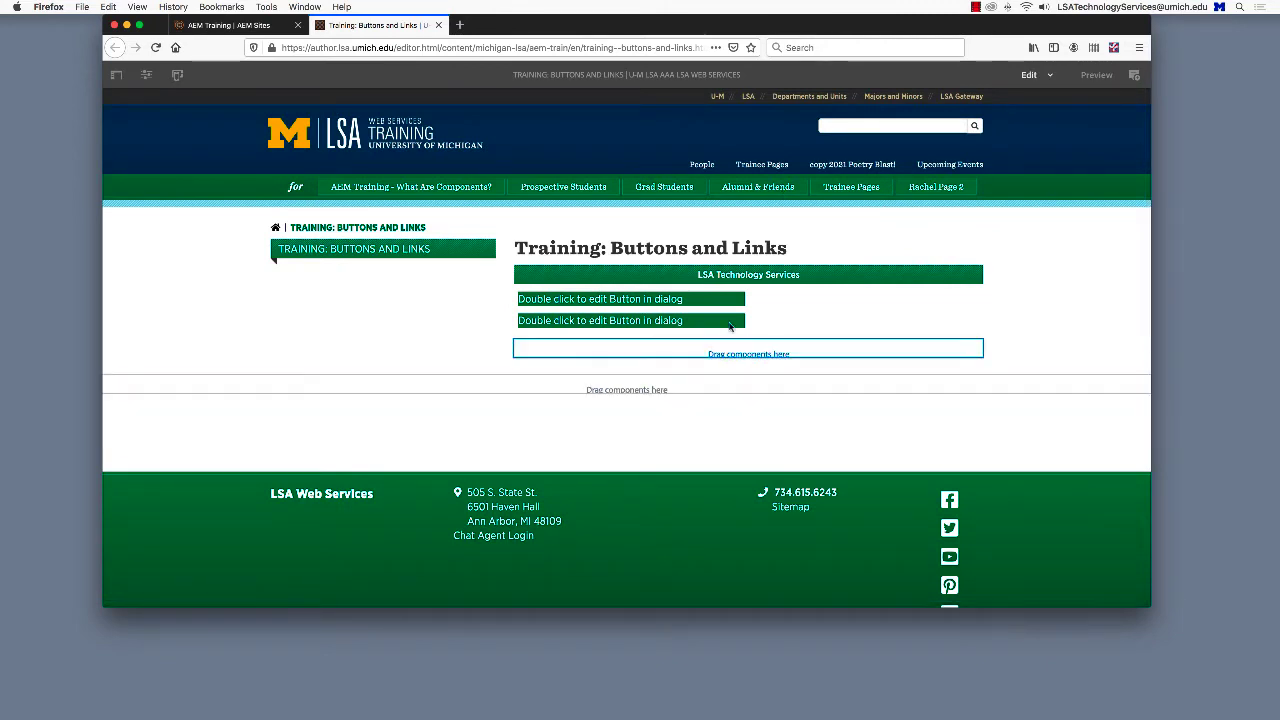
Step: Open the second button's settings and set its text to "Grad Students Page"
left_click(679, 303)
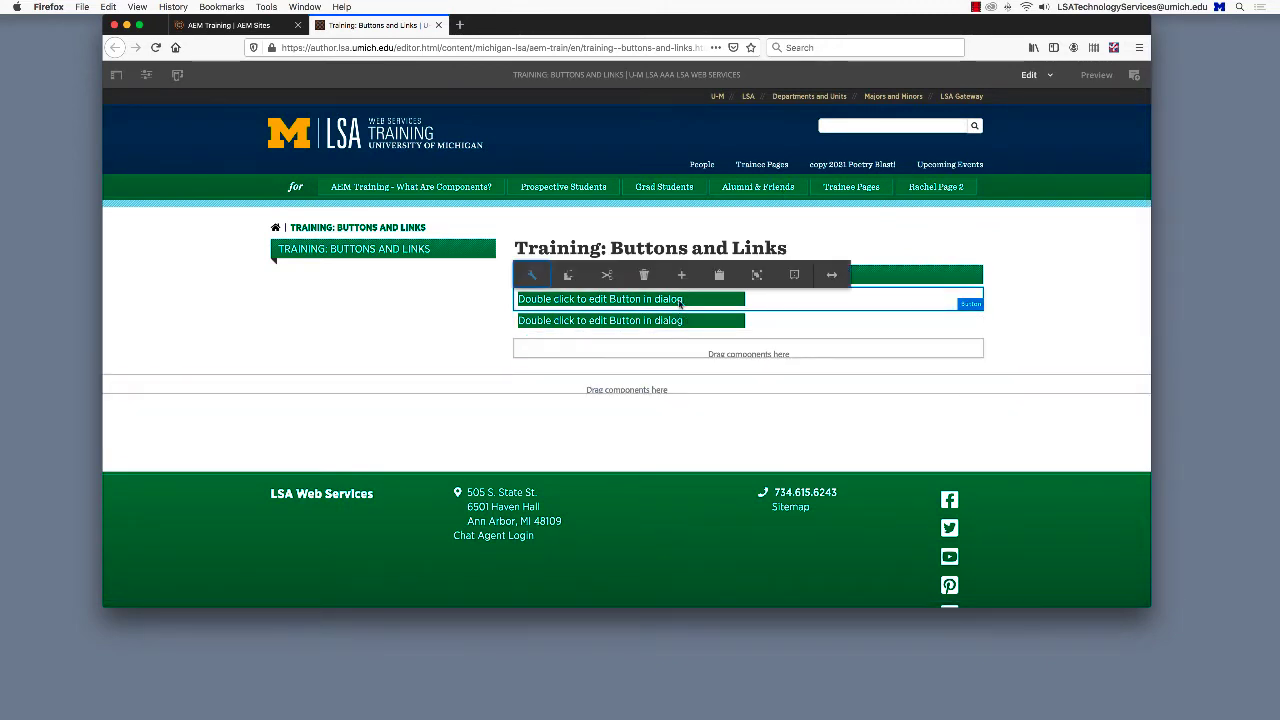
left_click(535, 274)
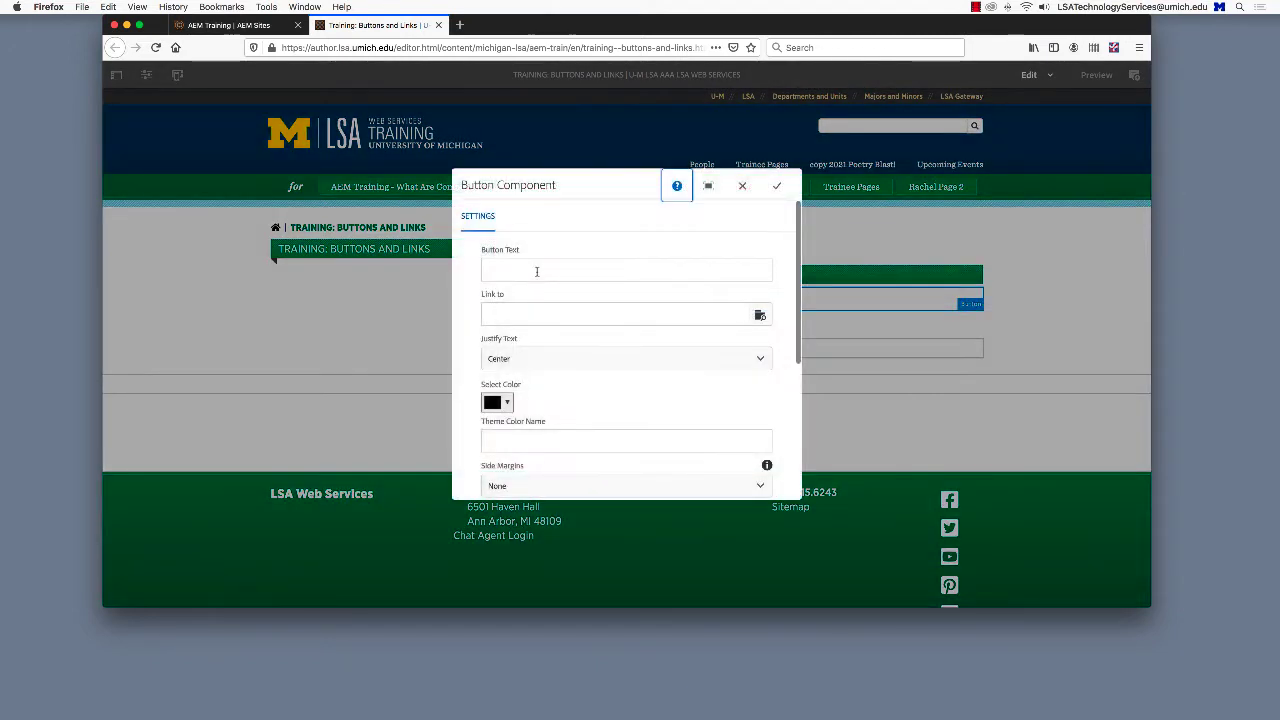
left_click(537, 272)
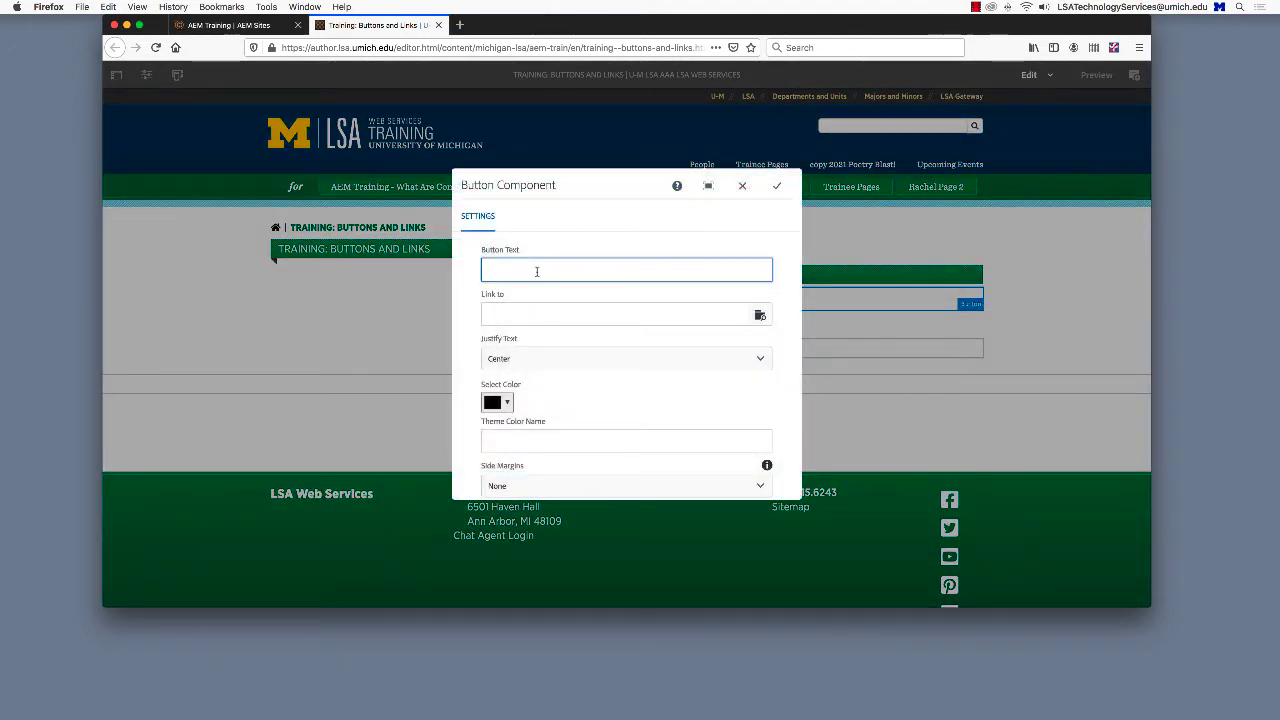
type("Grad Students Page")
Step: Link the button to the Grad Students page at LSA Websites / AEM Training Site / AEM Training, and save the settings
left_click(760, 315)
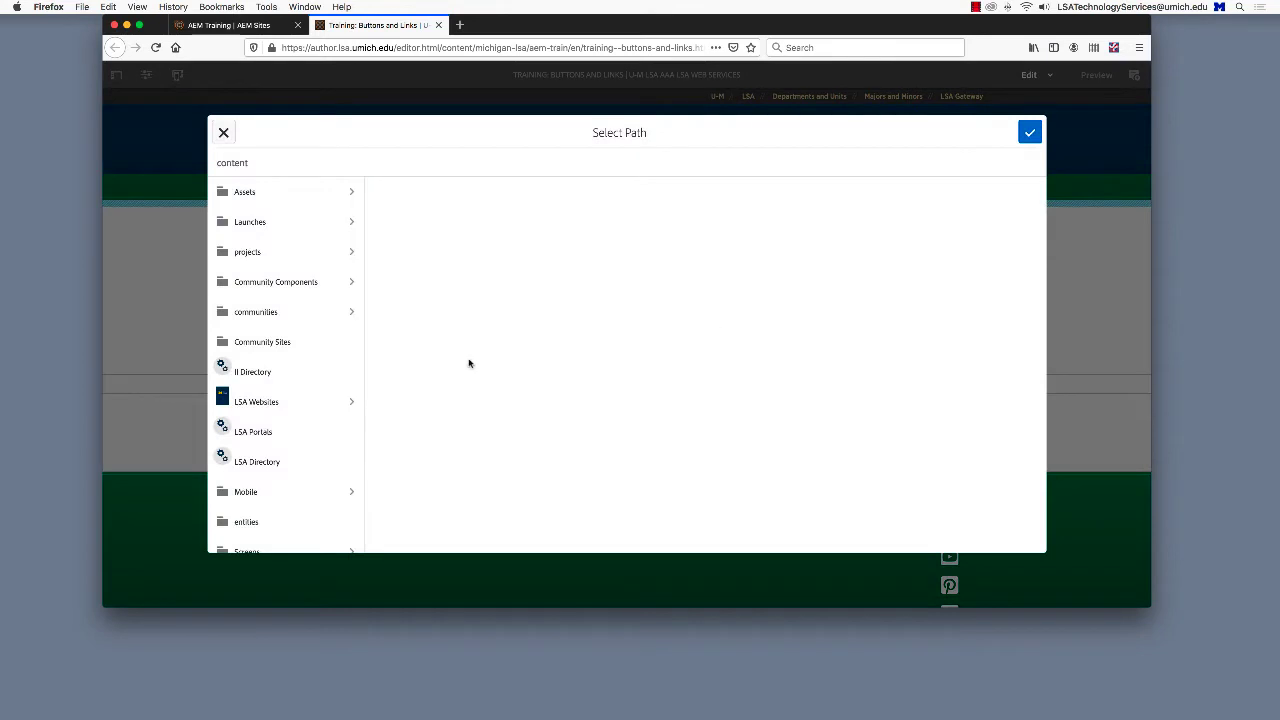
left_click(350, 412)
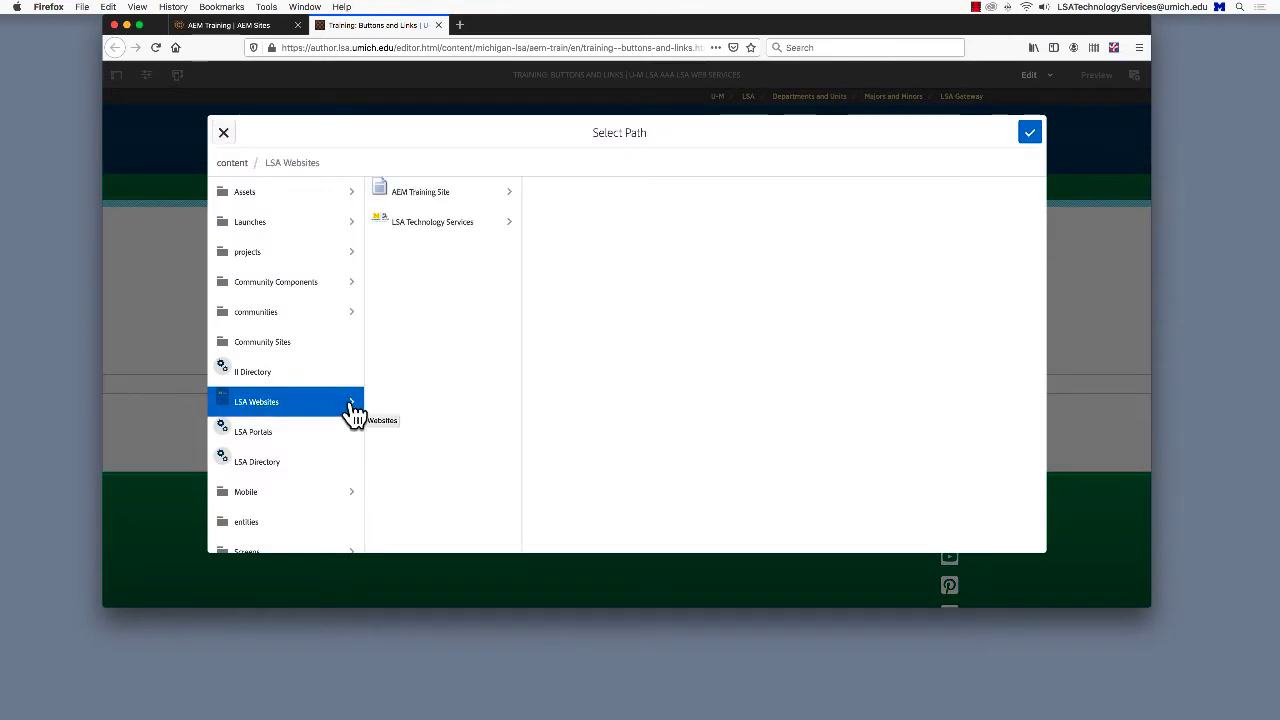
left_click(437, 198)
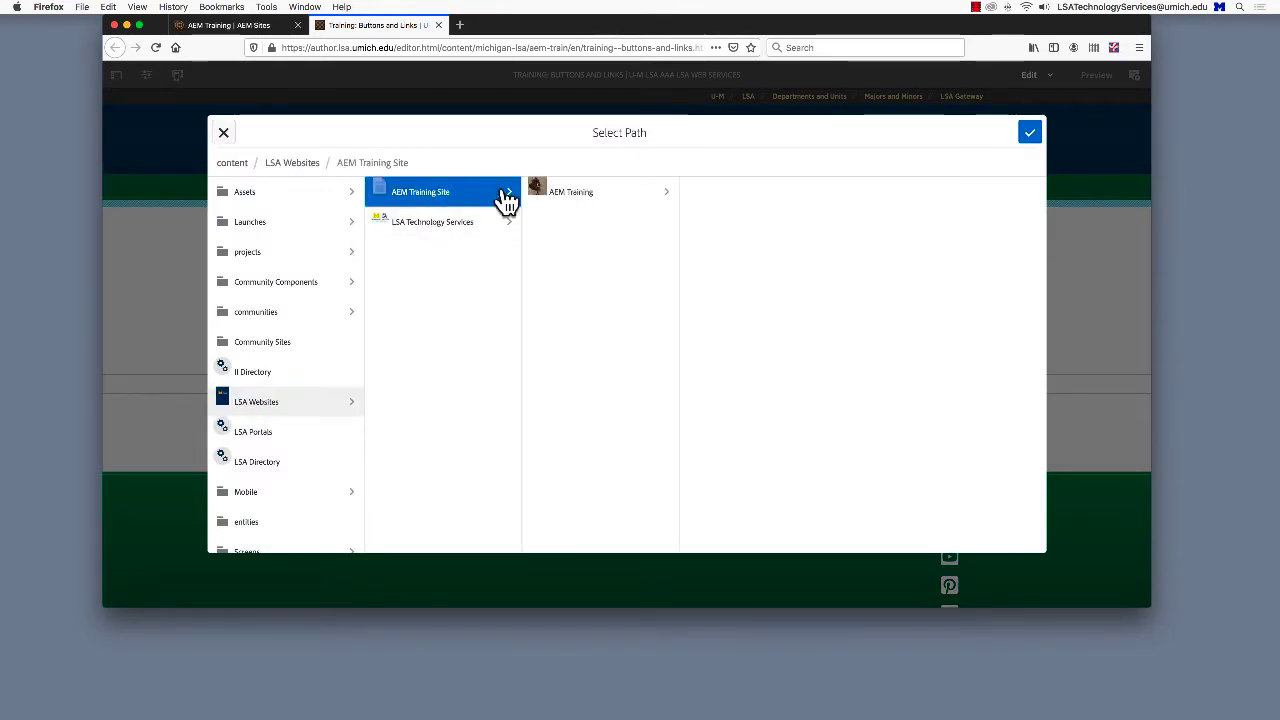
left_click(580, 198)
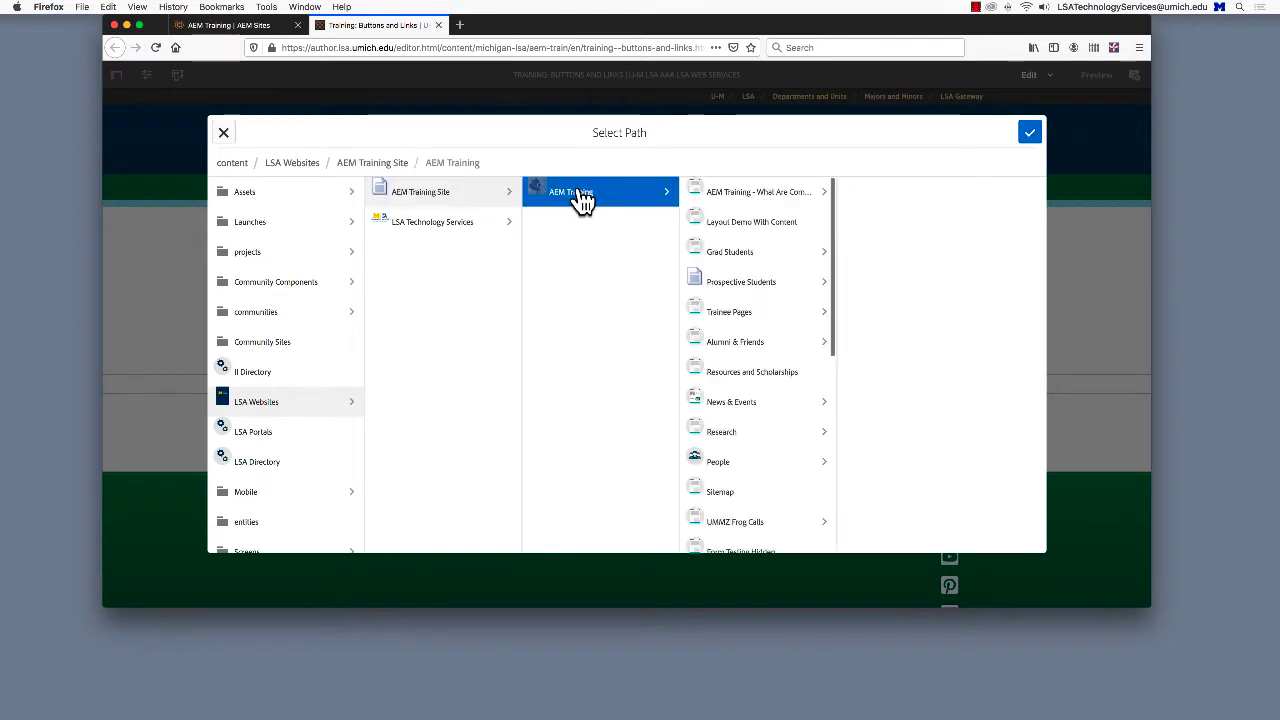
left_click(703, 258)
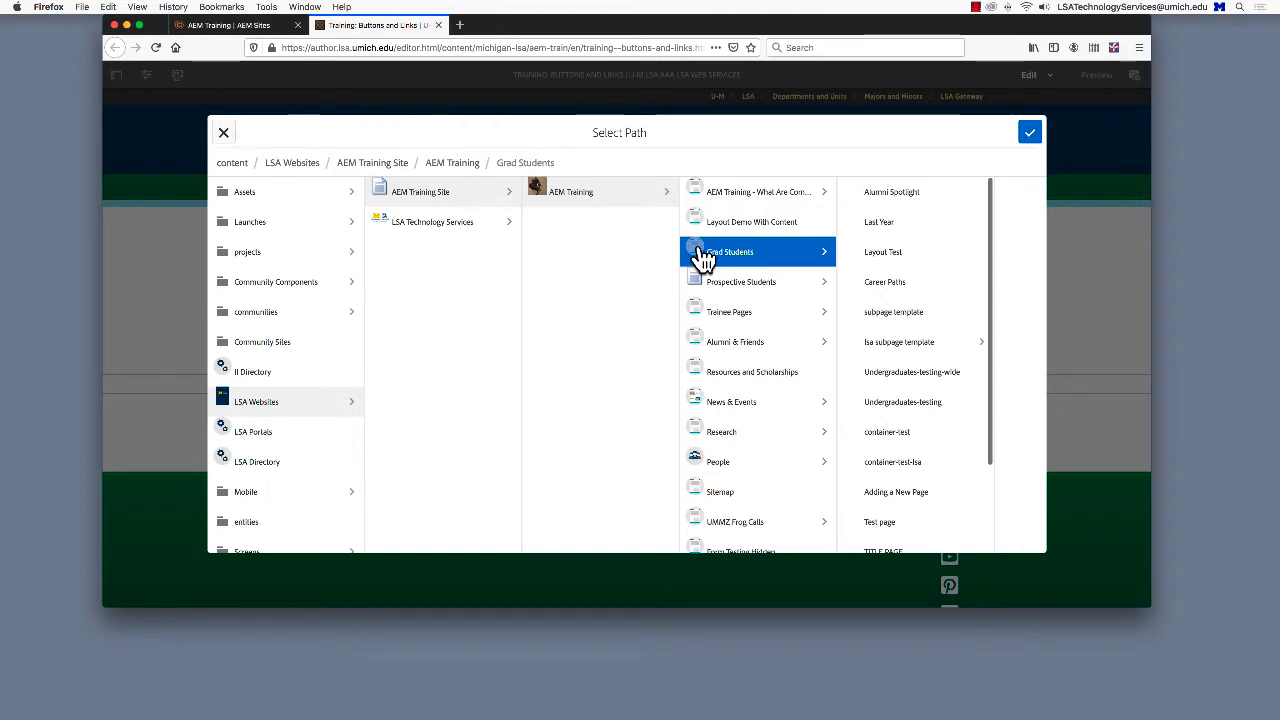
left_click(1031, 136)
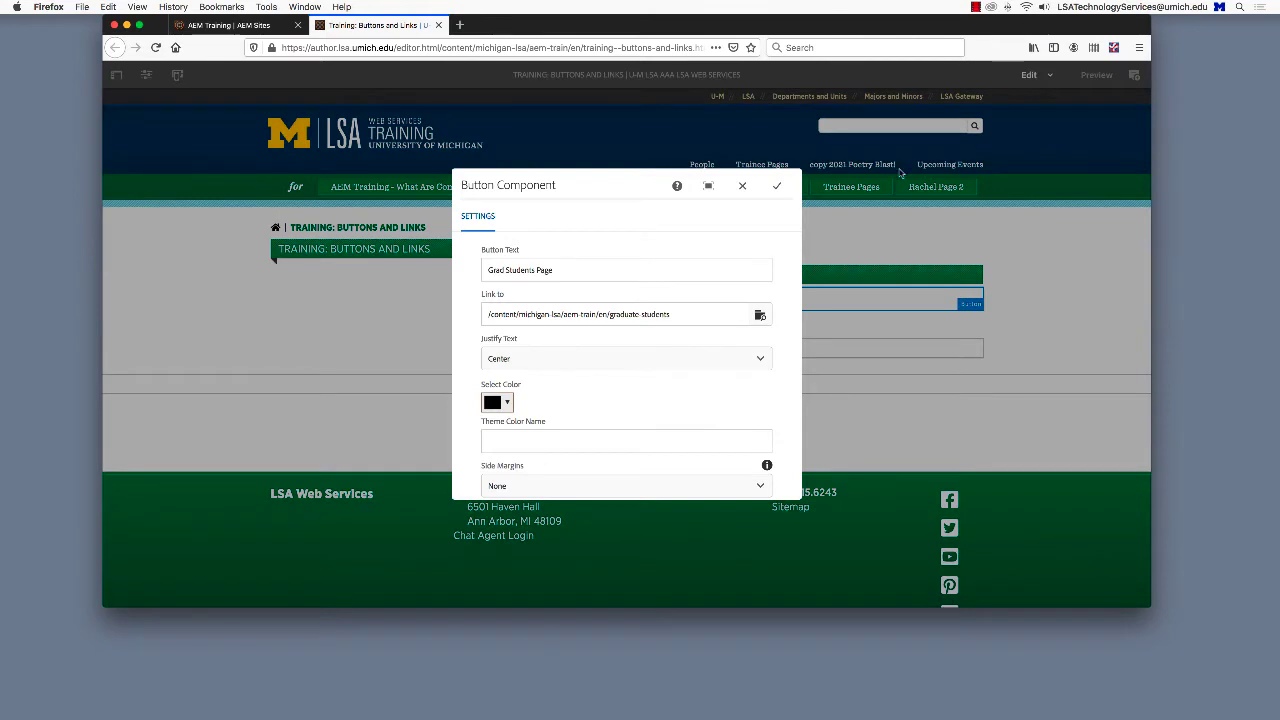
left_click(776, 187)
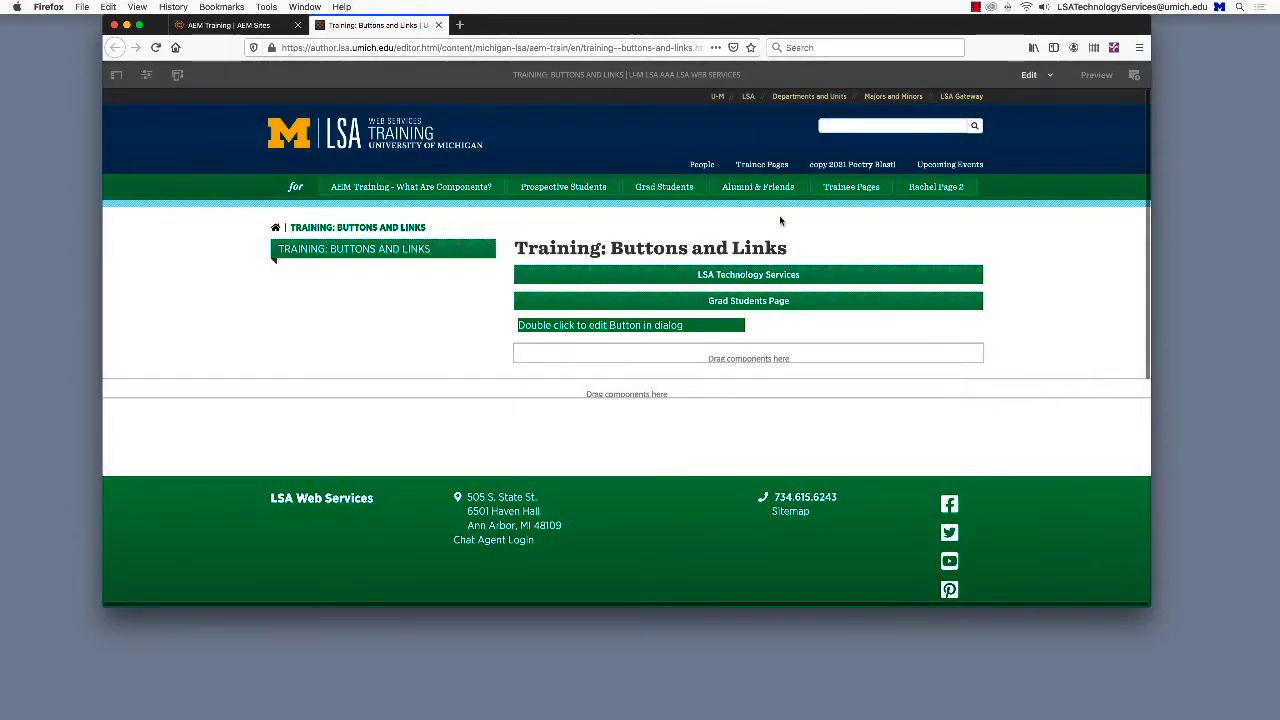
Step: Open the third button's settings and set its text to "Something in a PDF Document"
left_click(636, 330)
left_click(528, 301)
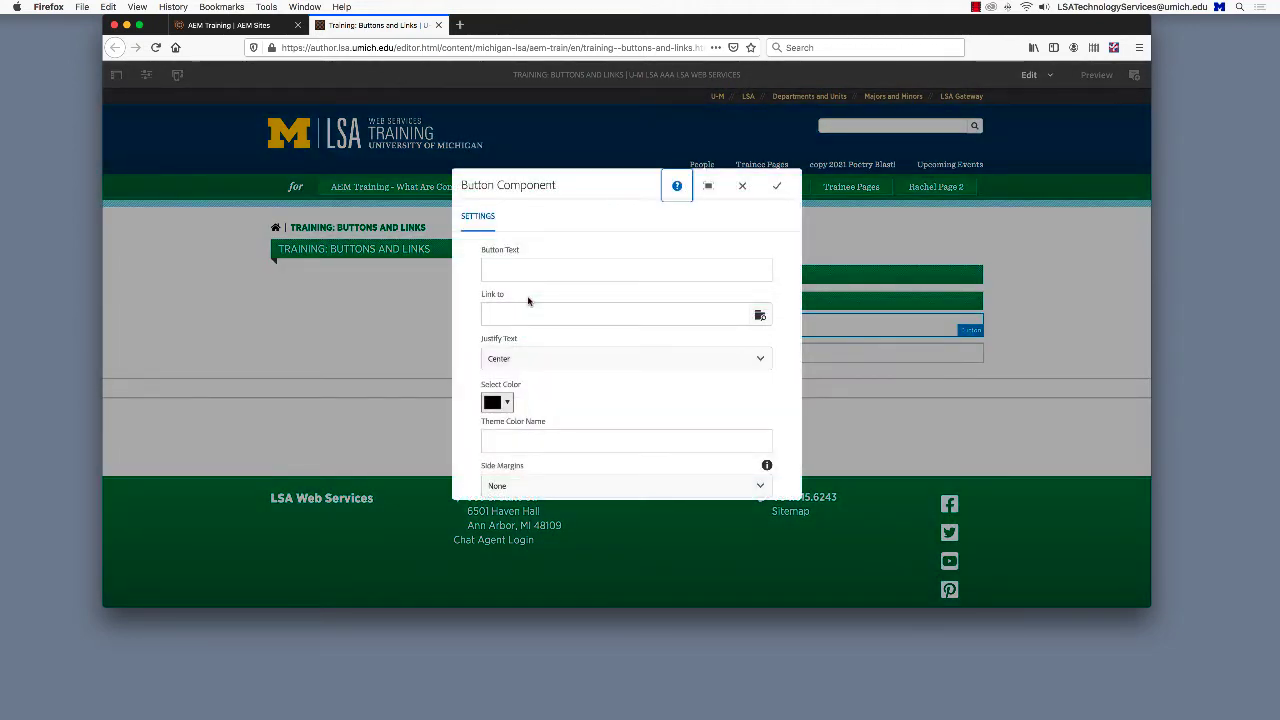
left_click(535, 270)
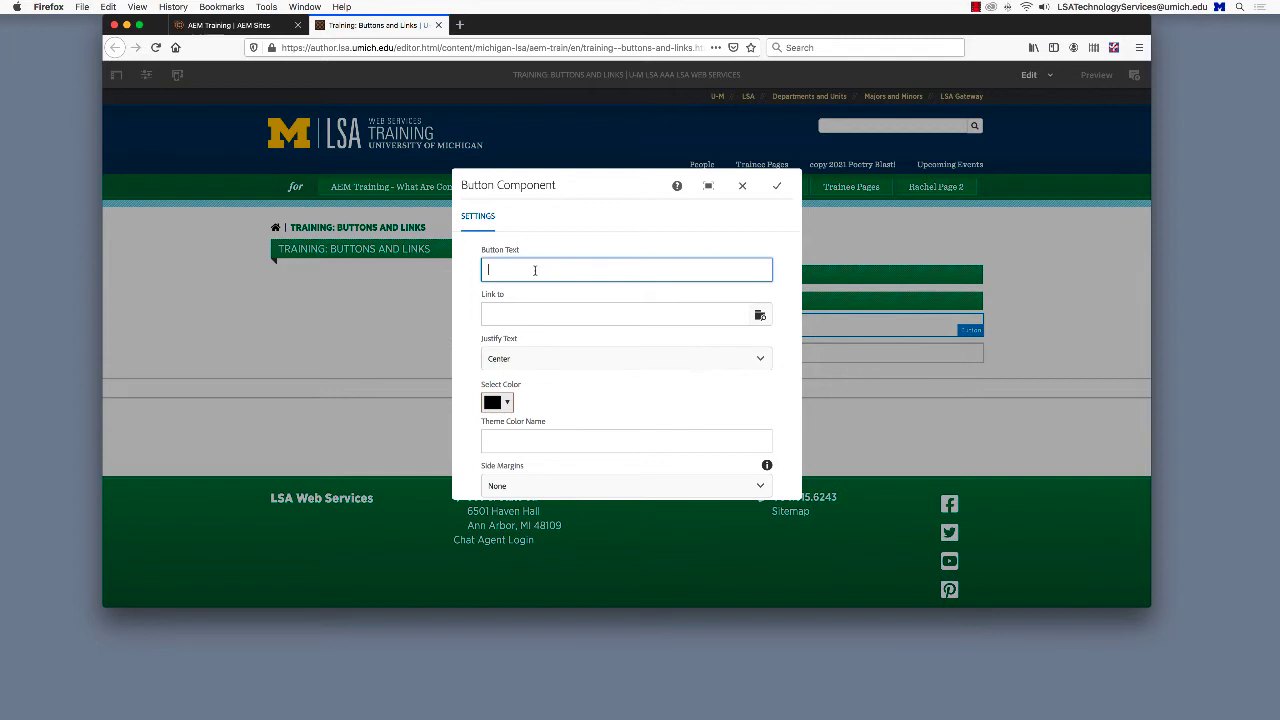
type("Something in a PDF")
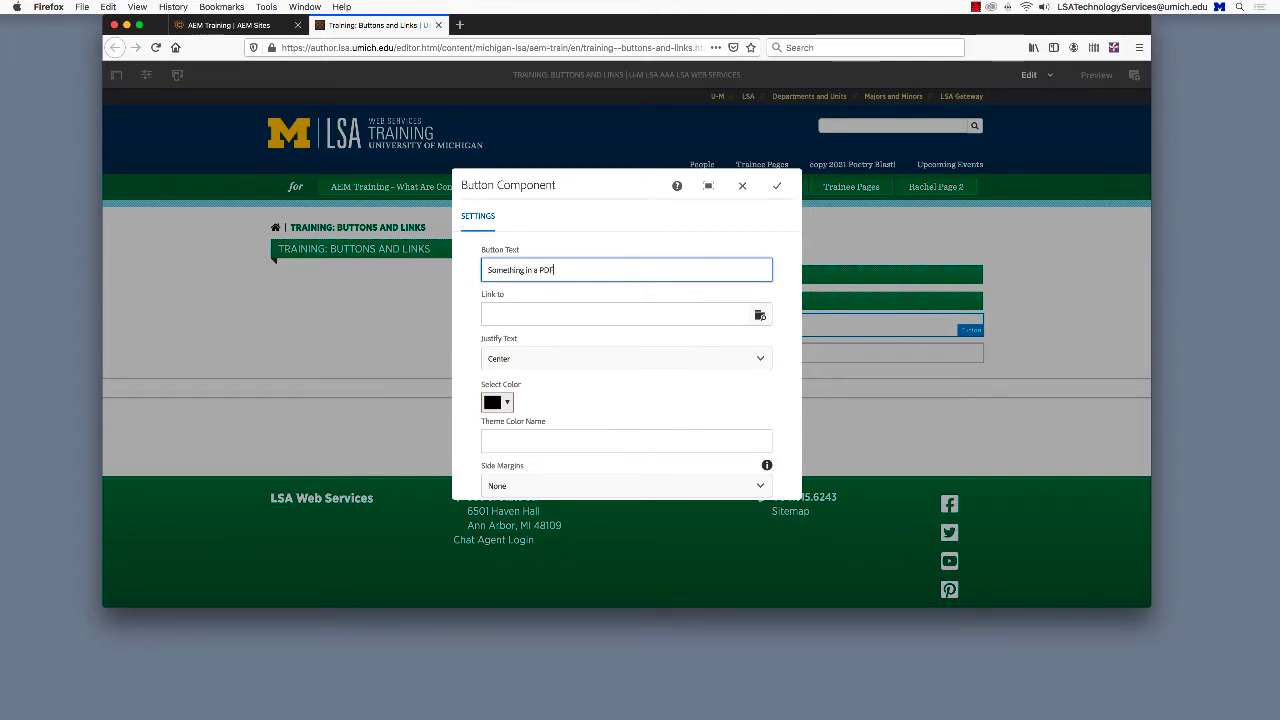
type(" Document")
Step: Link the button to bill-shakes-sonnet-18 in Assets / aem-train-assets / train-documents, and save the settings
left_click(760, 315)
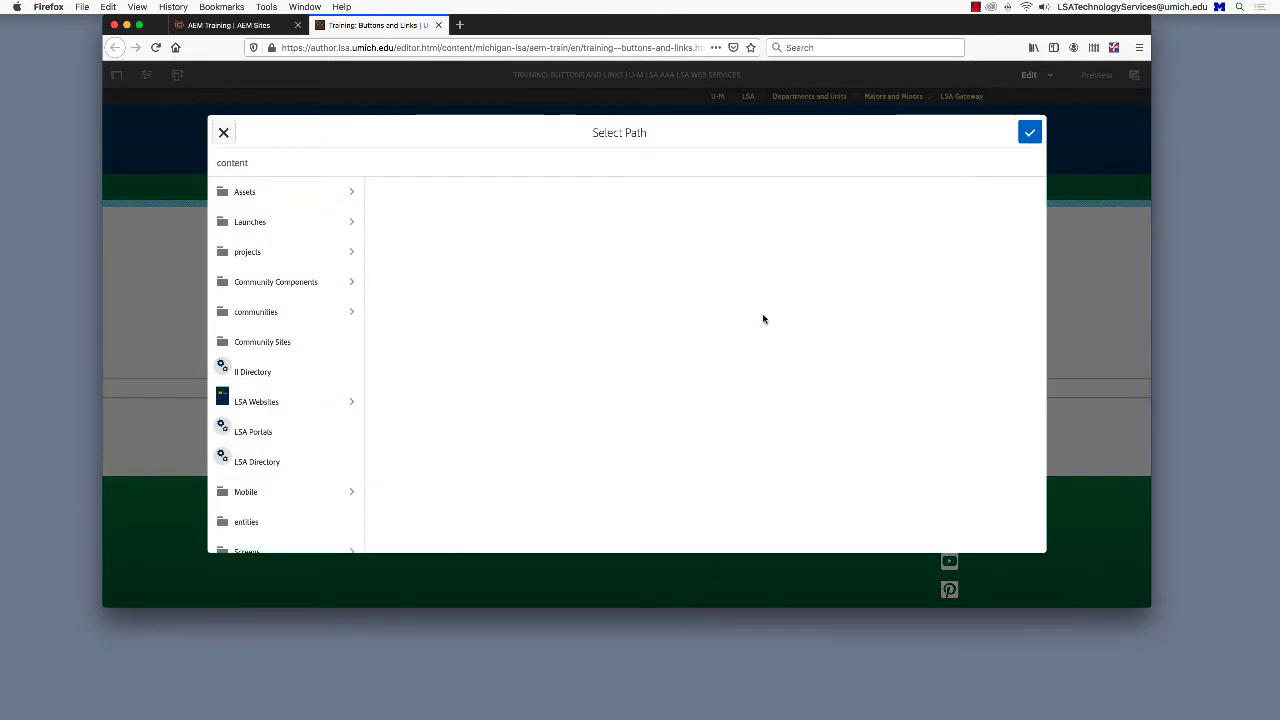
left_click(351, 207)
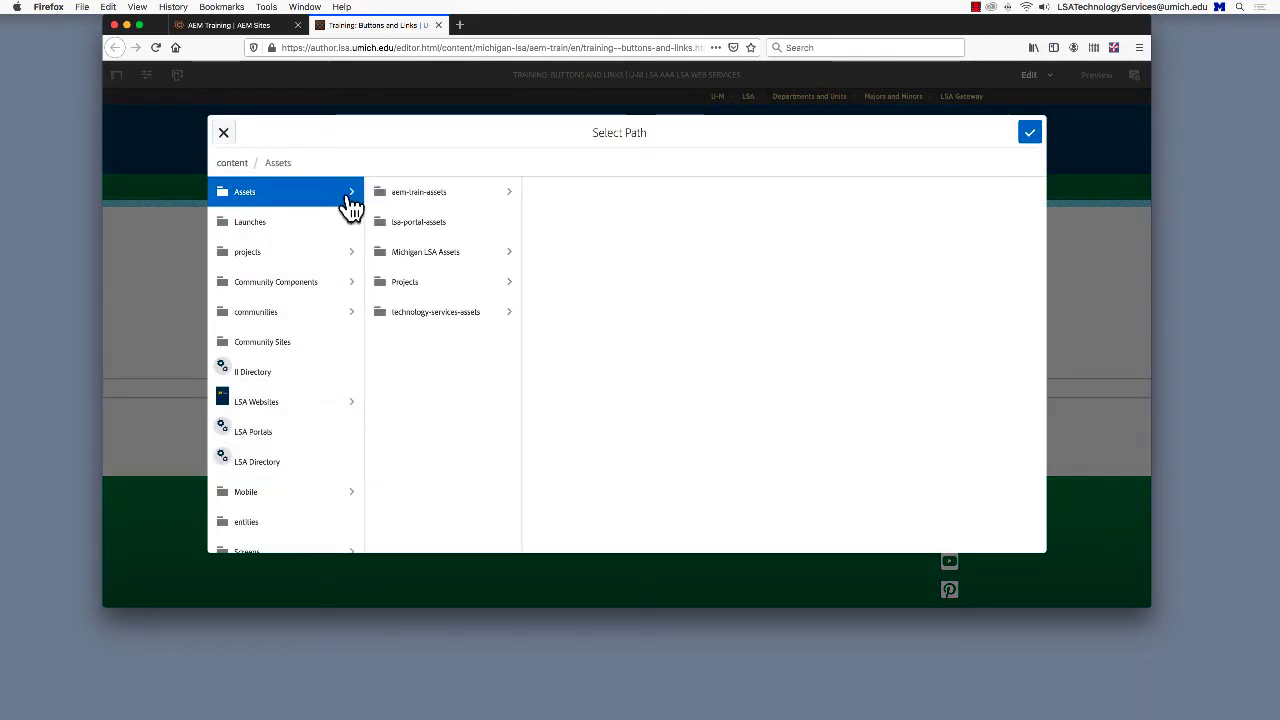
left_click(447, 208)
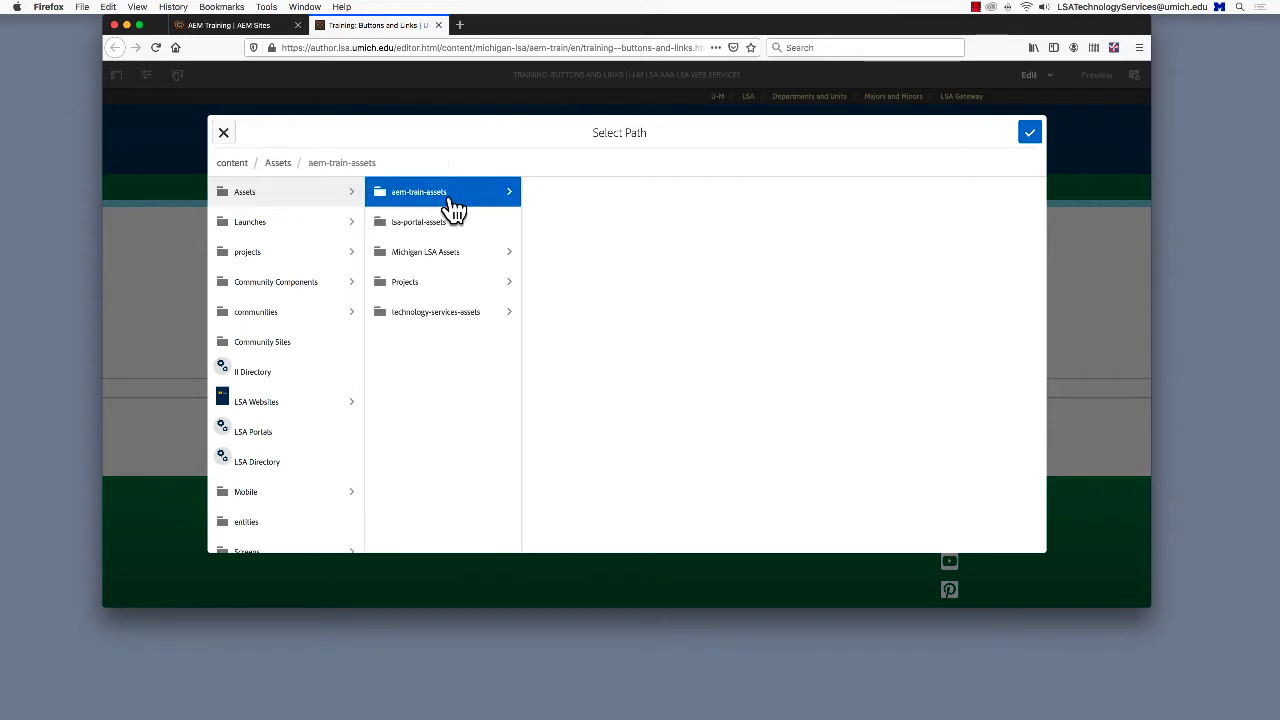
left_click(600, 210)
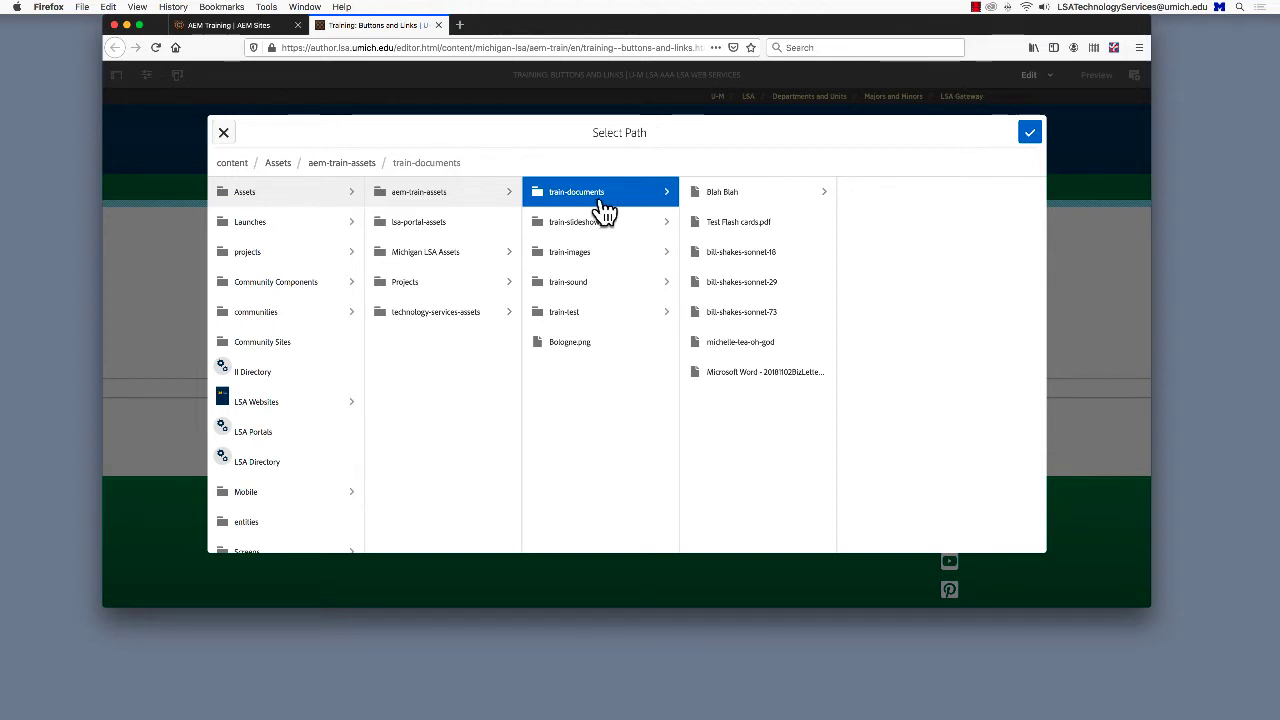
left_click(710, 255)
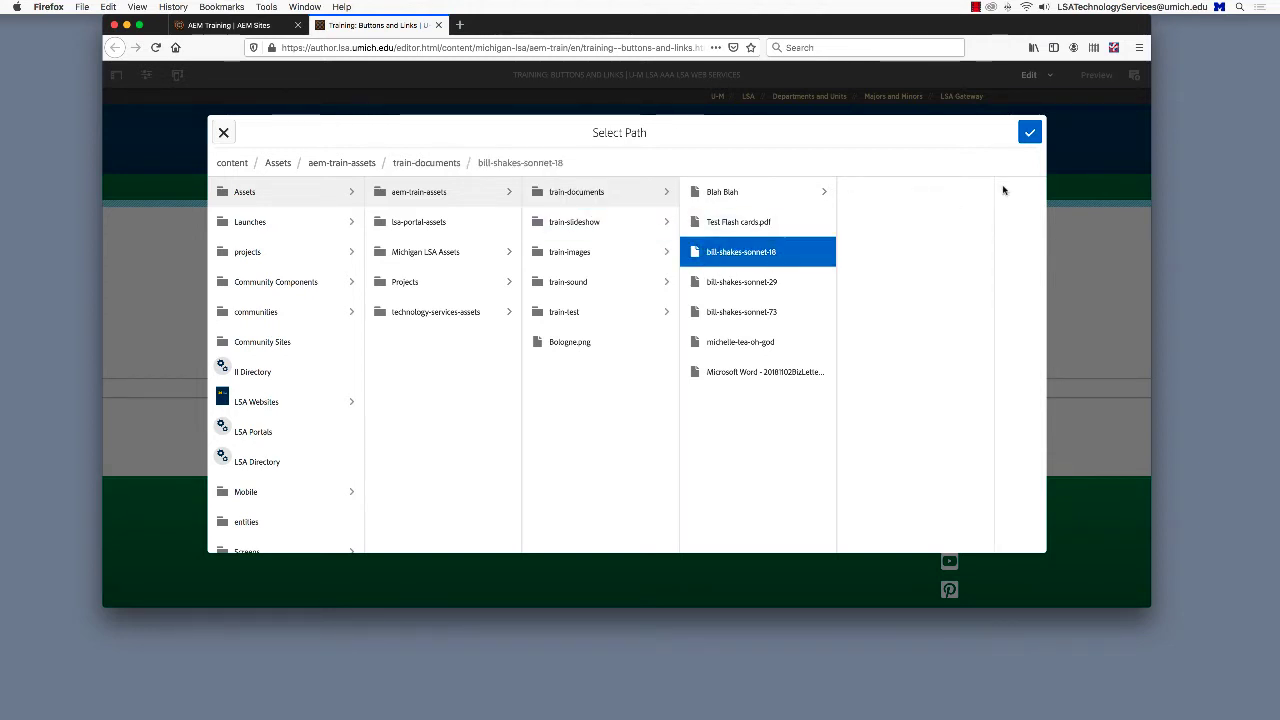
left_click(1030, 132)
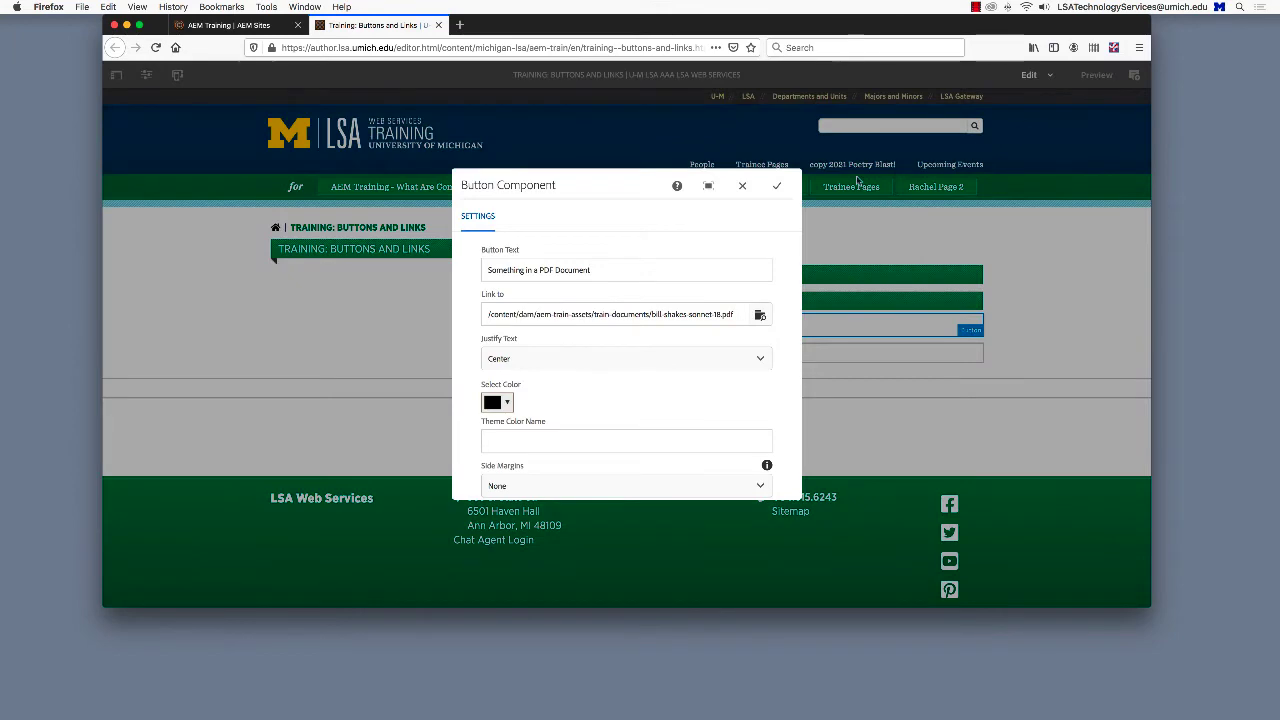
left_click(776, 186)
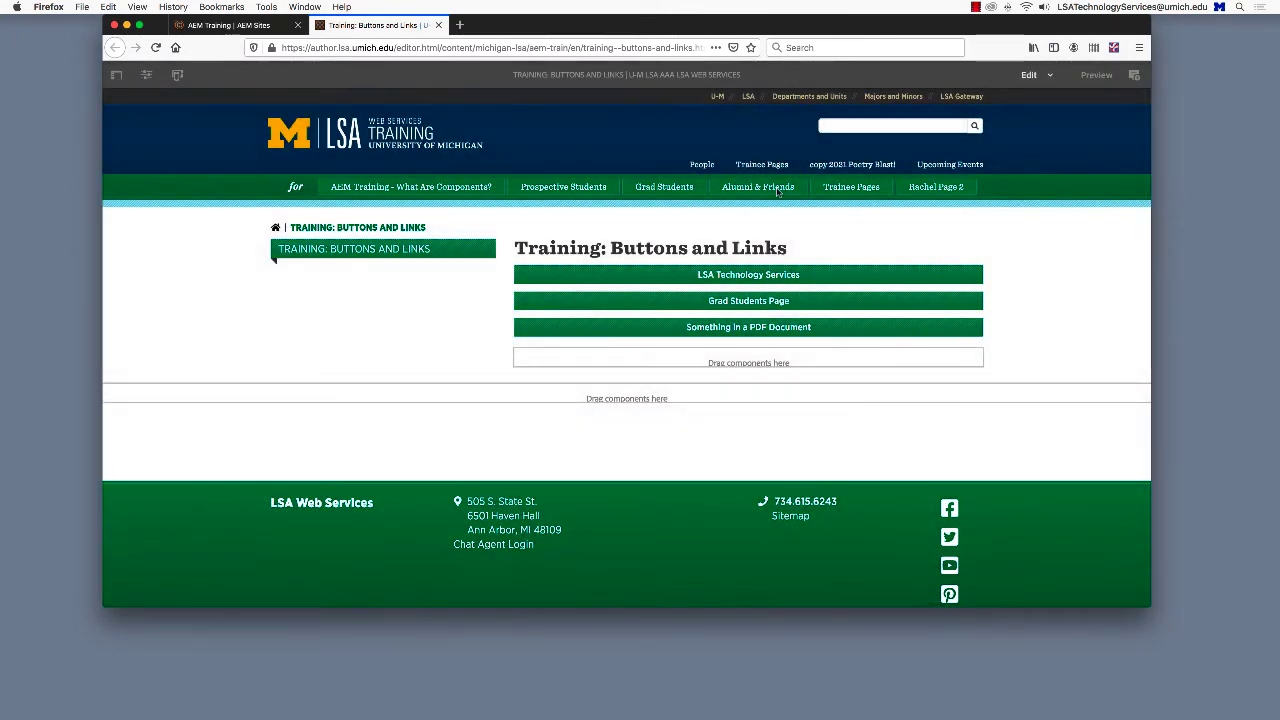
Step: Set the LSA Technology Services button's fill to Light No Fill, leaving both margins at None, and save the settings
left_click(966, 277)
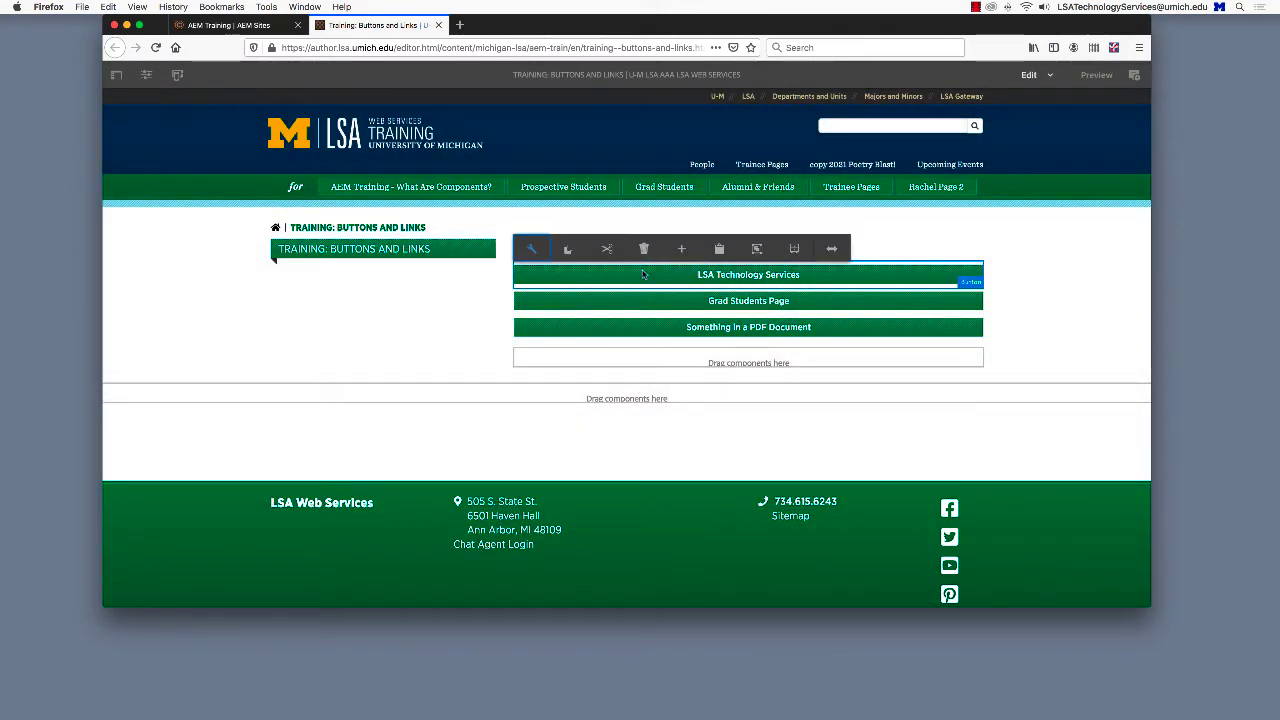
left_click(529, 249)
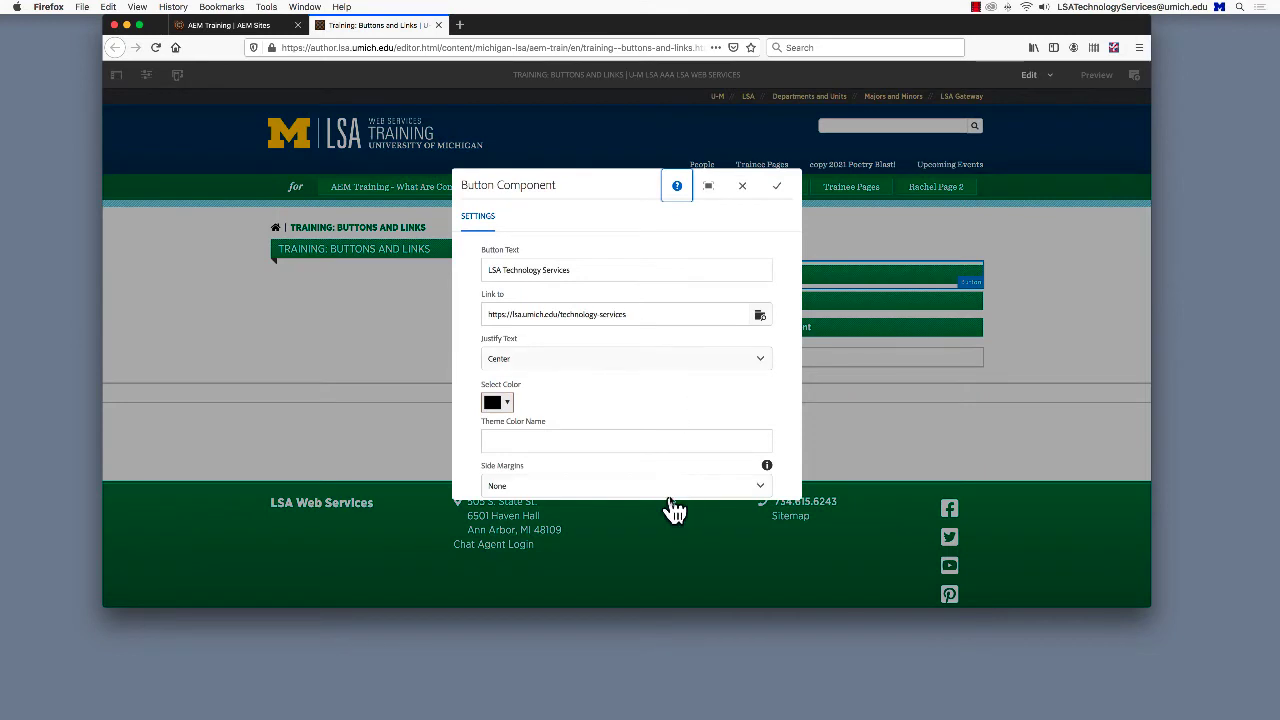
scroll(667, 471, "down", 5)
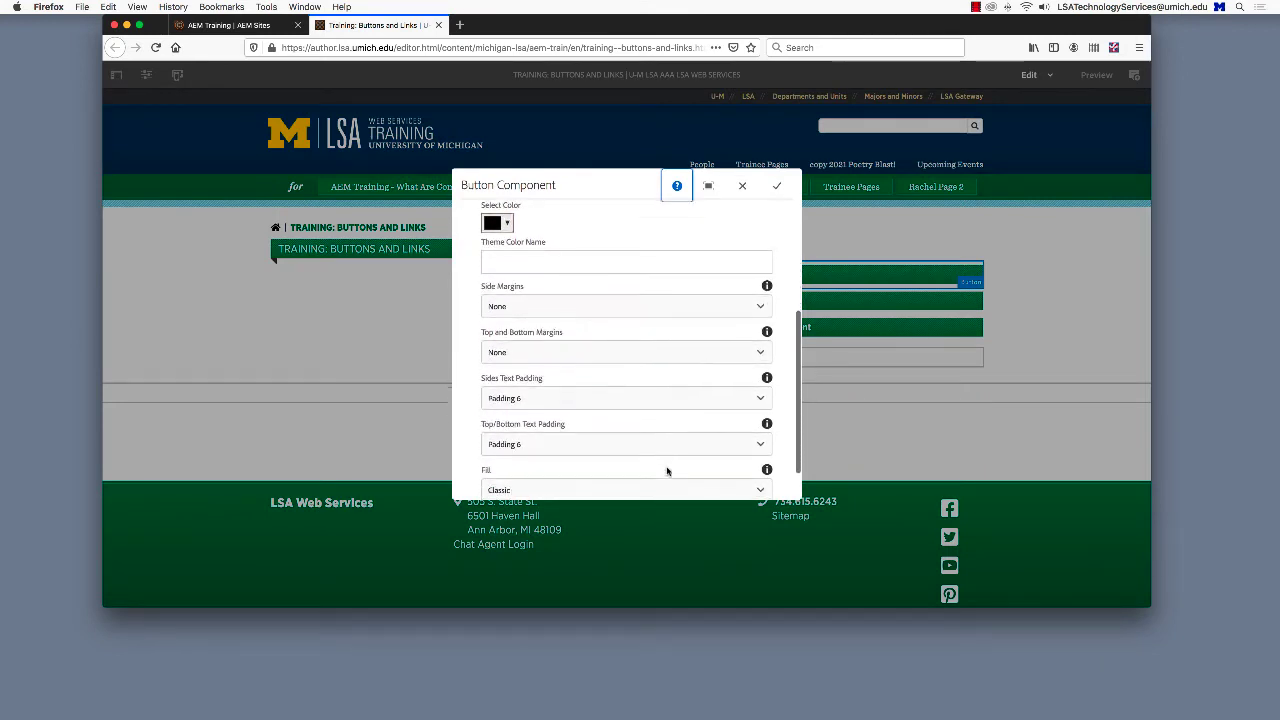
scroll(668, 475, "down", 2)
left_click(652, 268)
left_click(645, 290)
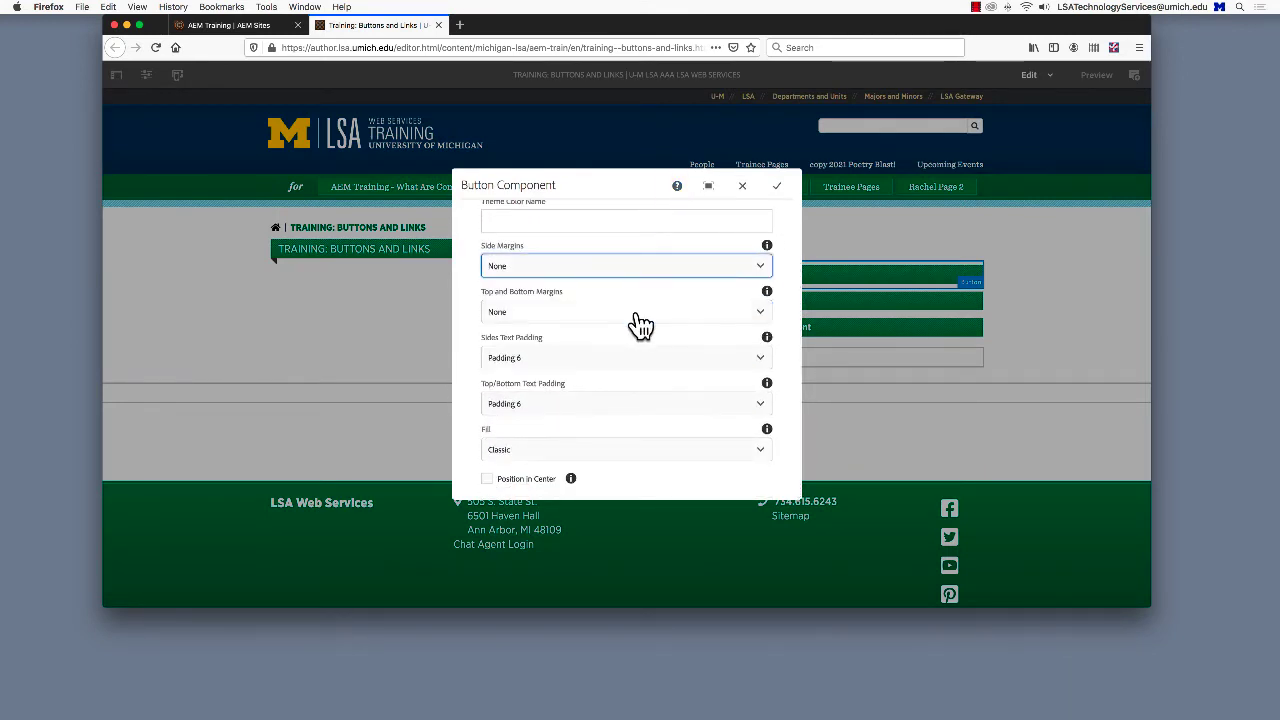
left_click(638, 316)
left_click(634, 334)
left_click(617, 450)
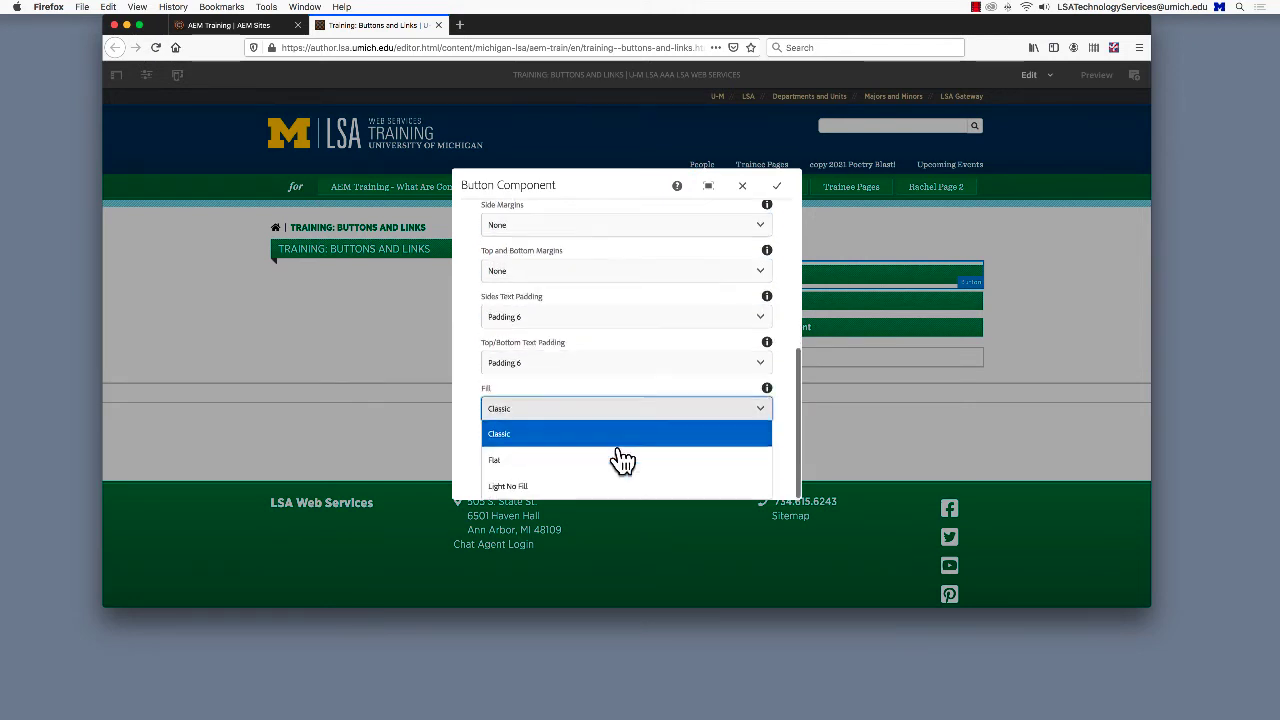
left_click(610, 486)
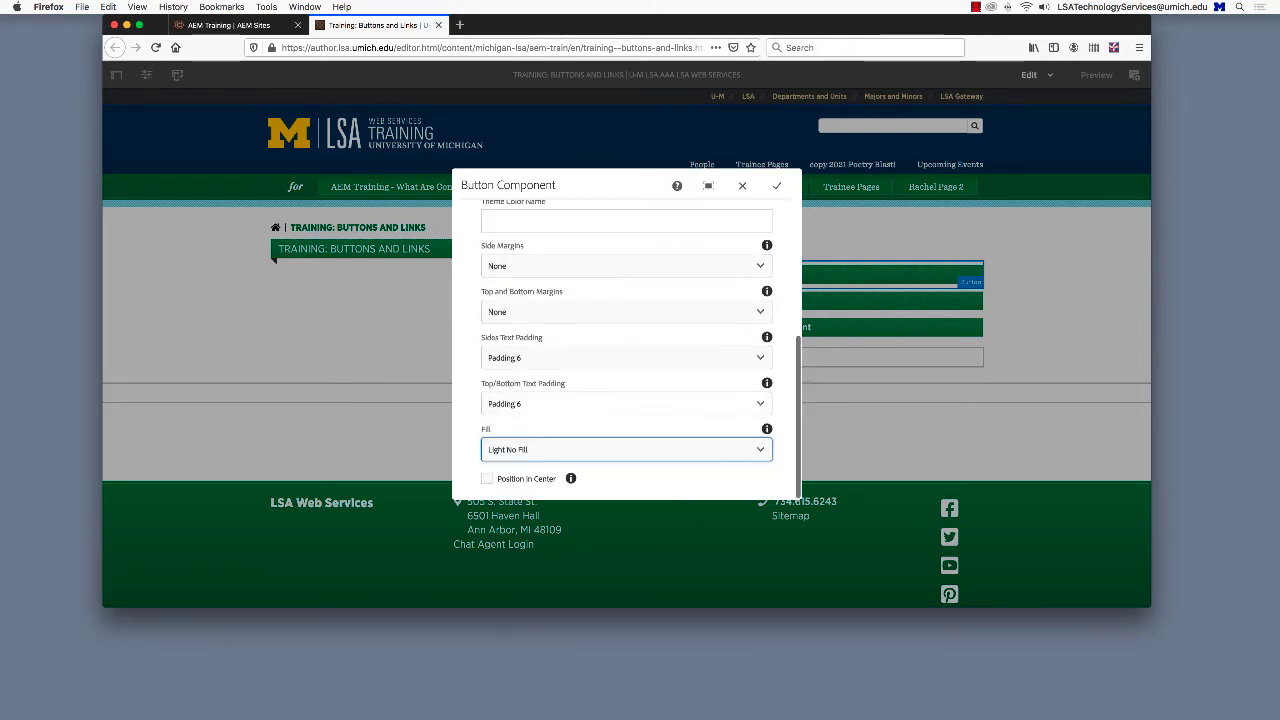
left_click(776, 186)
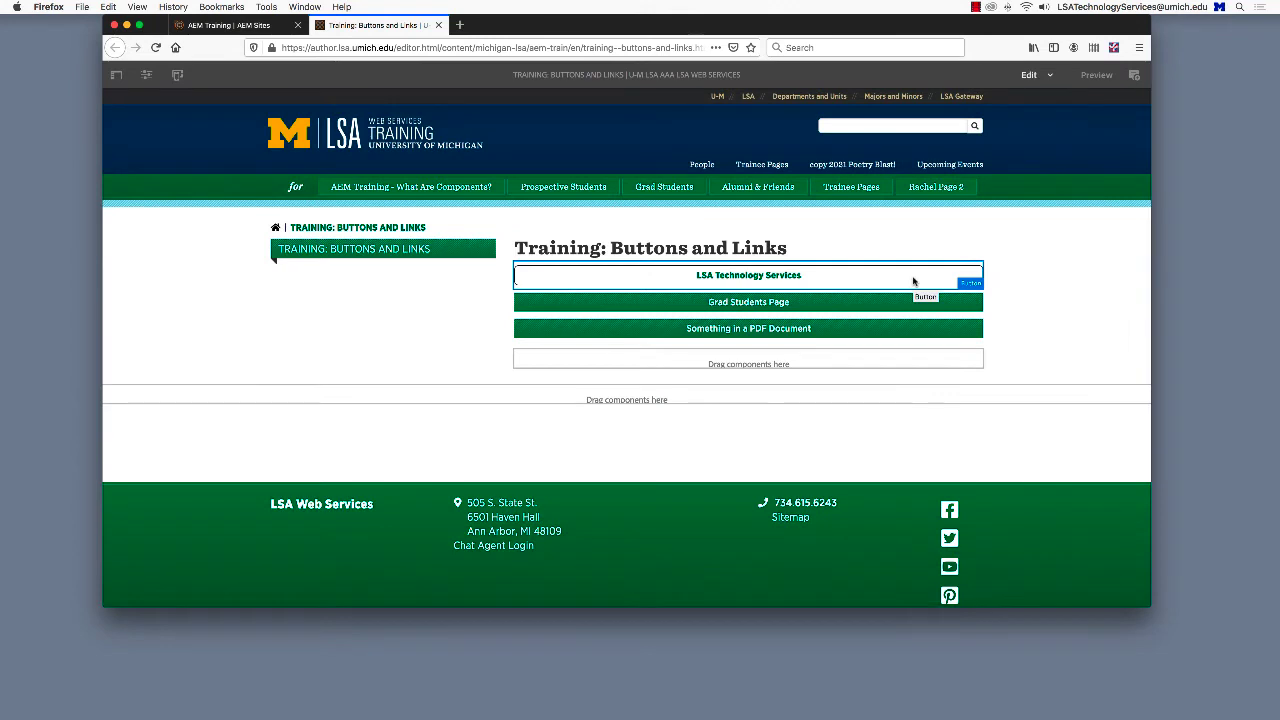
Step: Insert a Text Editor component below the three buttons
left_click(656, 360)
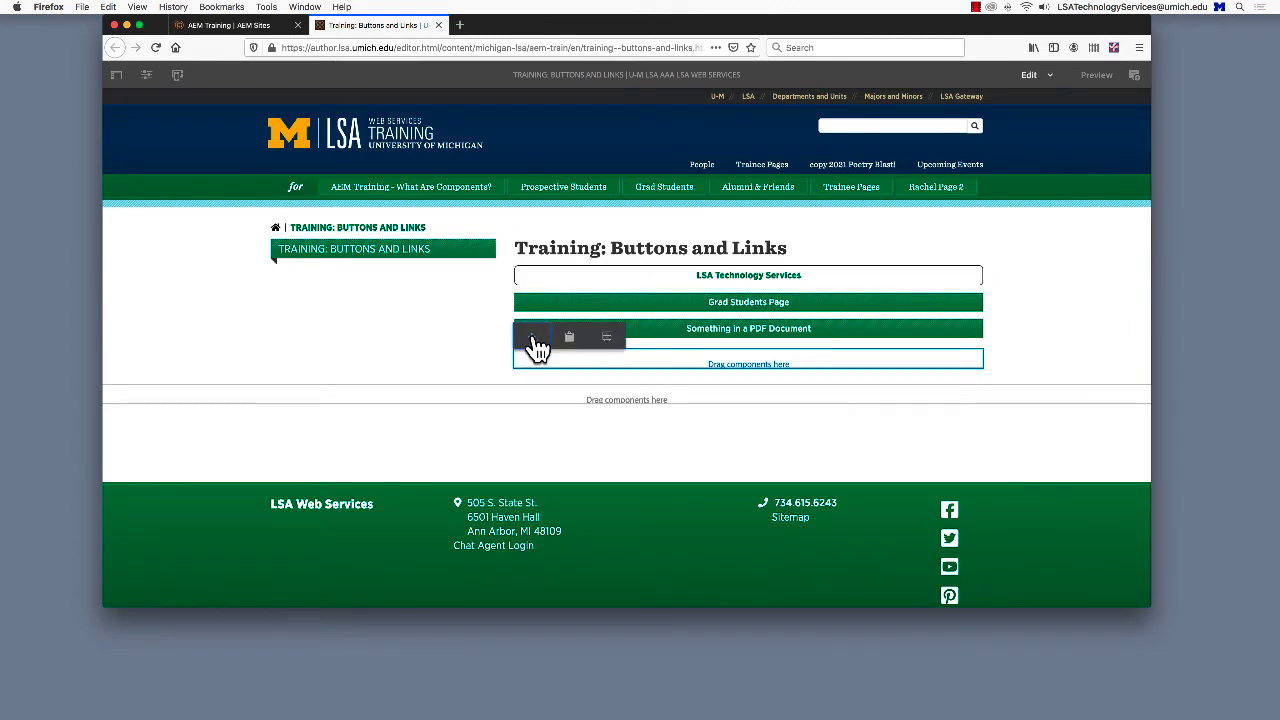
left_click(533, 340)
type("text")
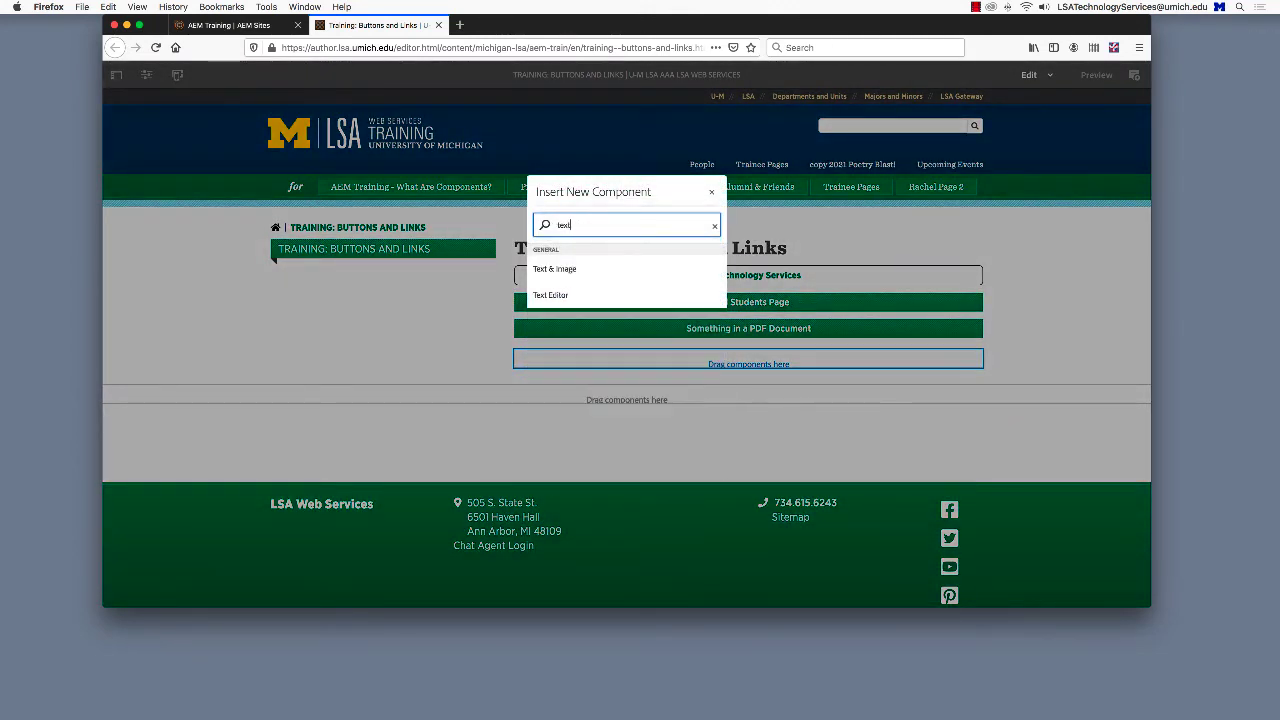
left_click(572, 295)
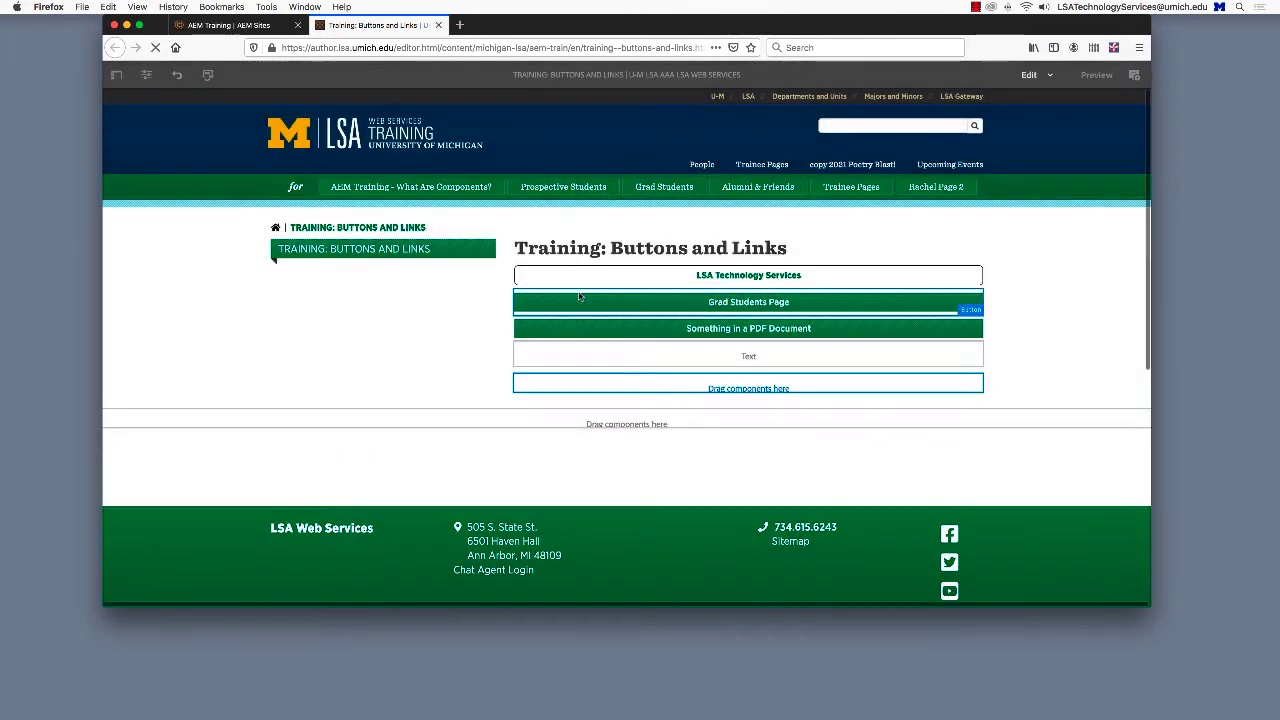
Step: Insert a Text & Image component below the new text component
left_click(798, 387)
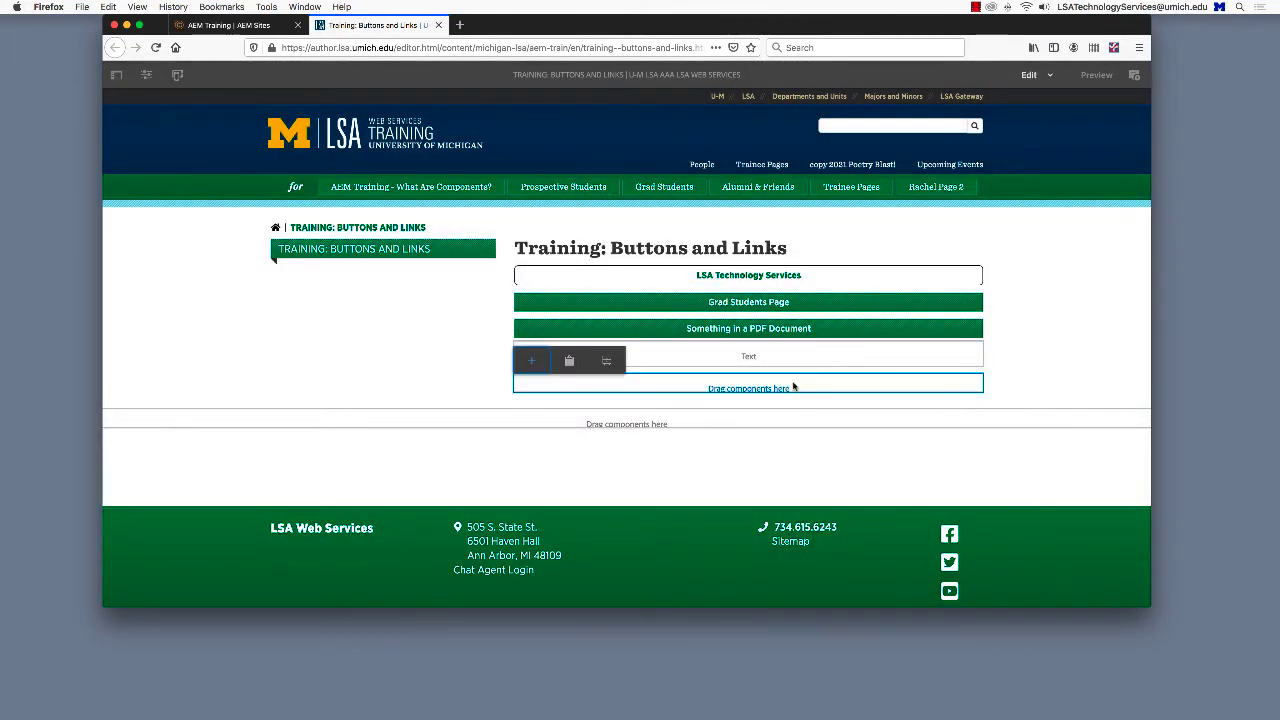
left_click(533, 364)
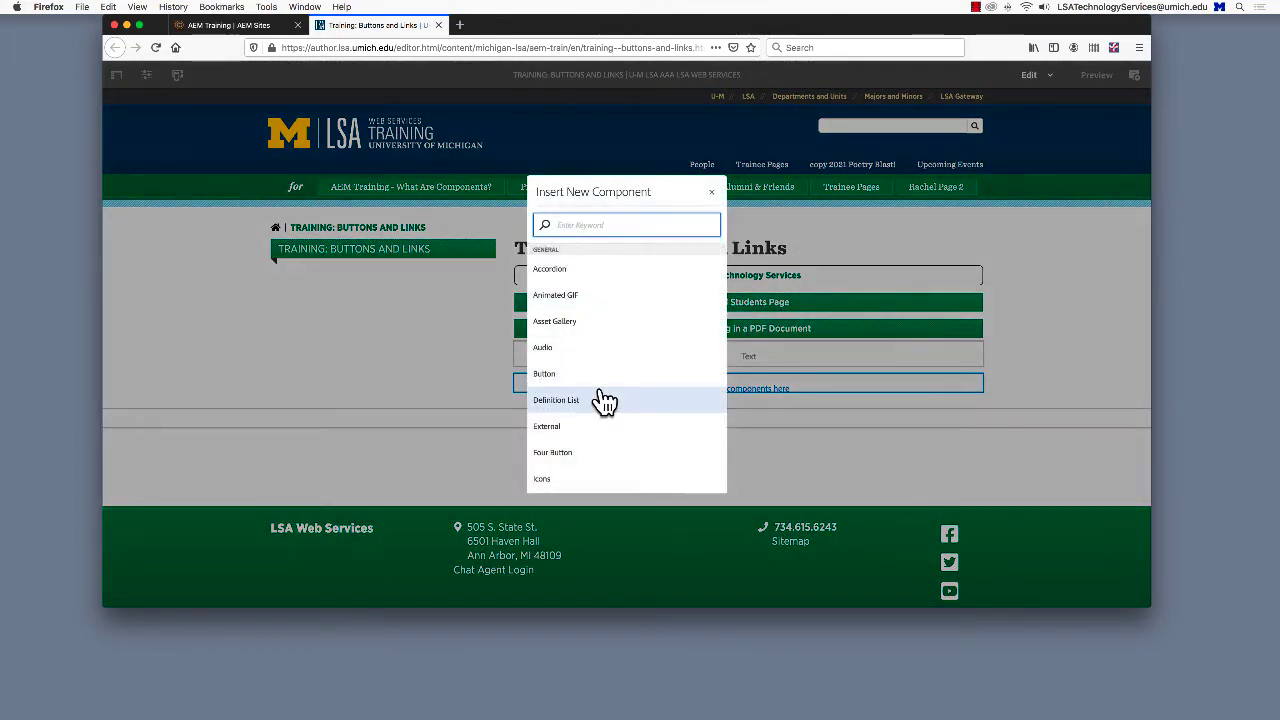
type("text")
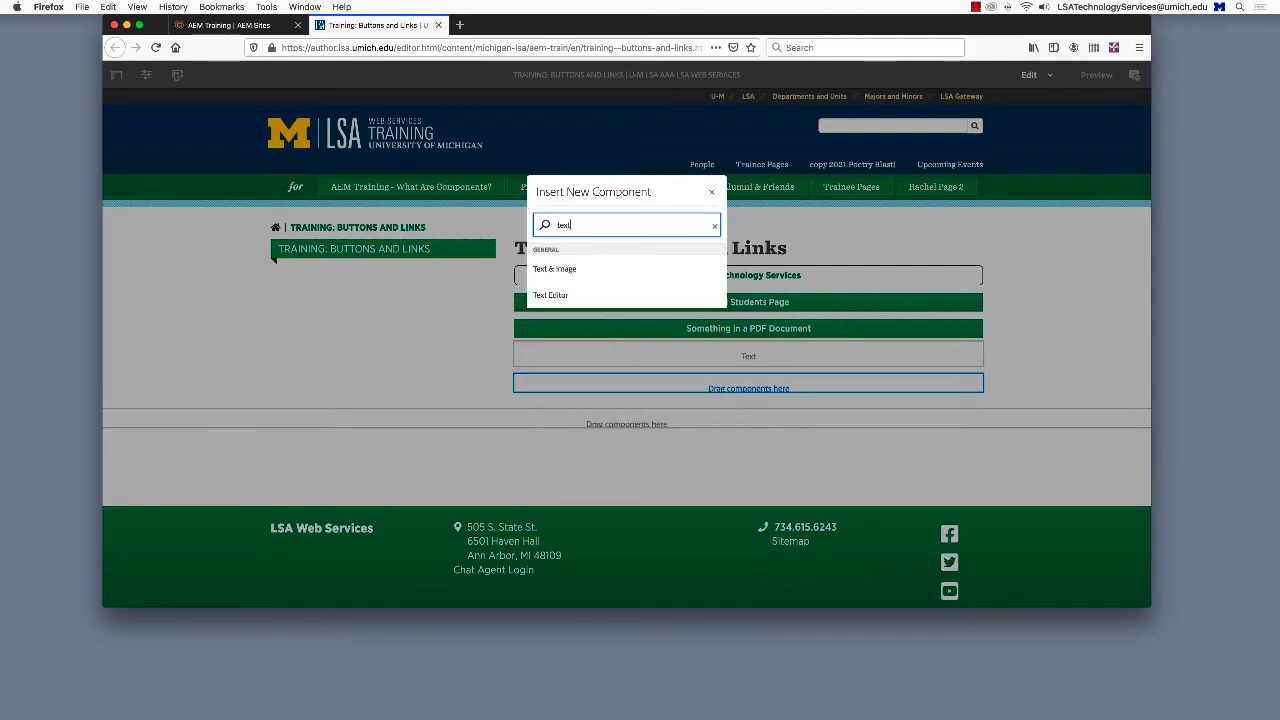
left_click(609, 270)
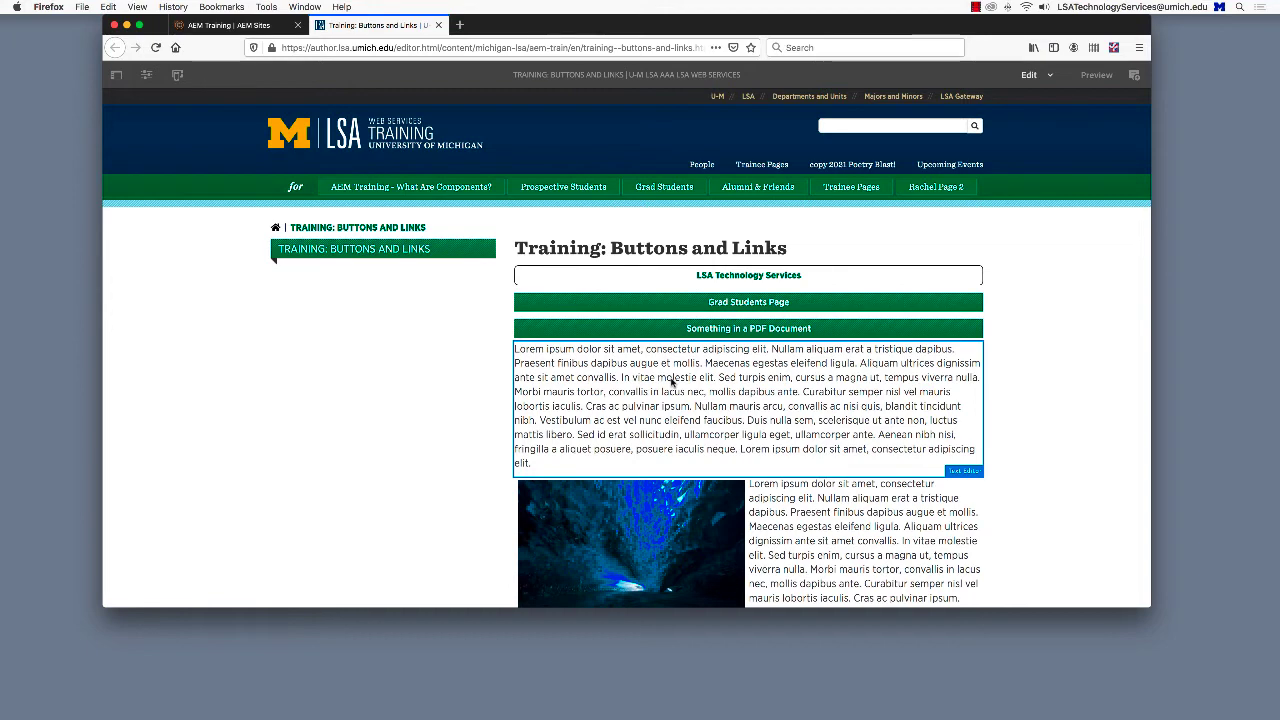
left_click(672, 381)
left_click(535, 336)
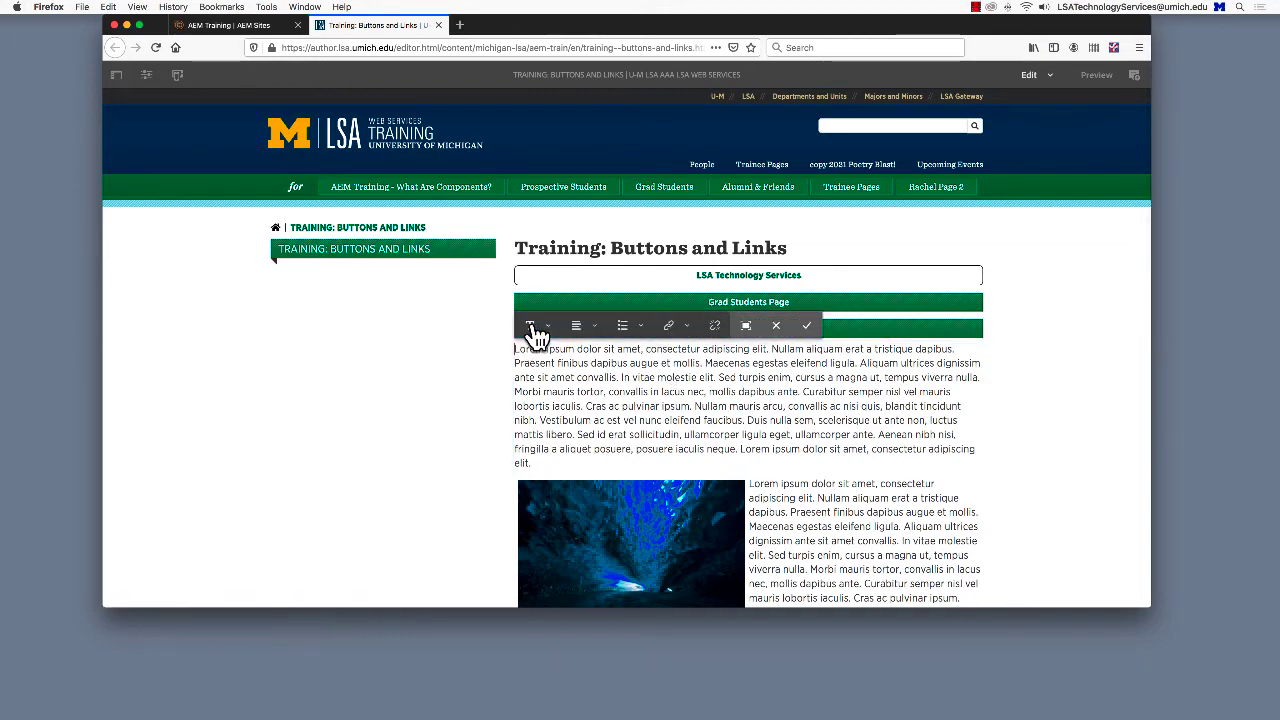
left_click(745, 326)
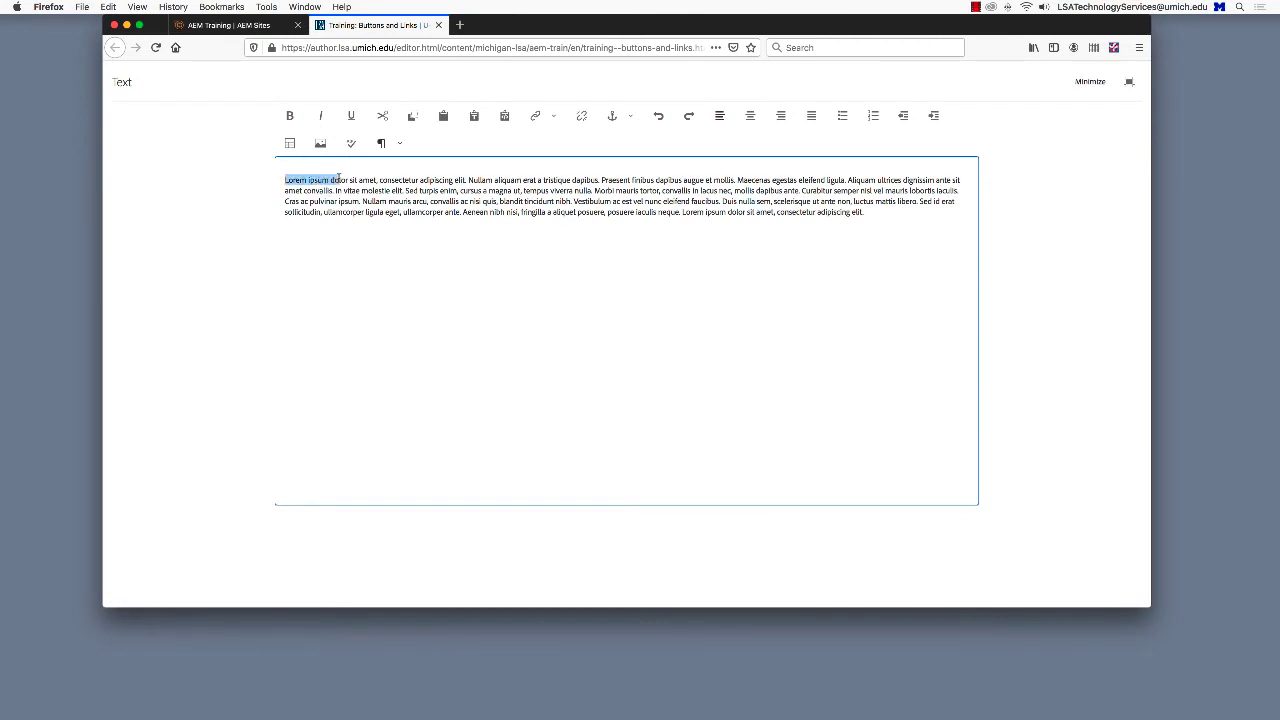
left_click_drag(339, 178, 378, 178)
left_click(536, 116)
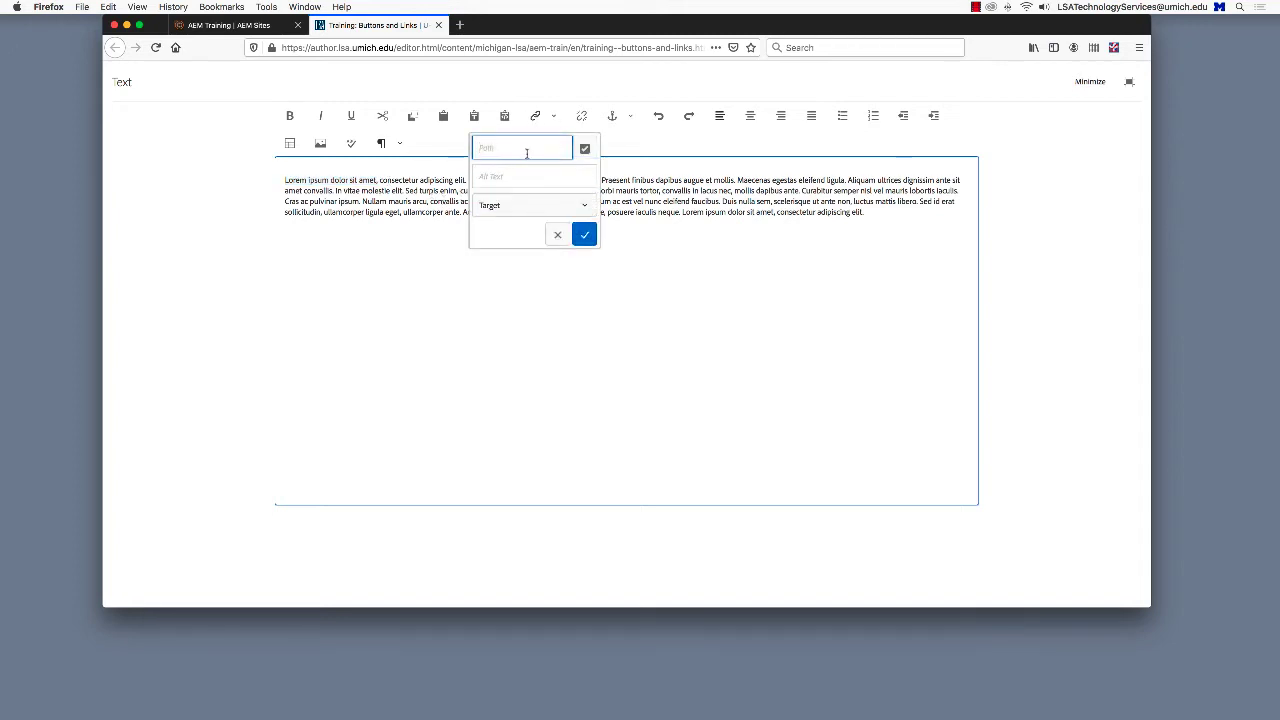
key("super+v")
left_click(585, 236)
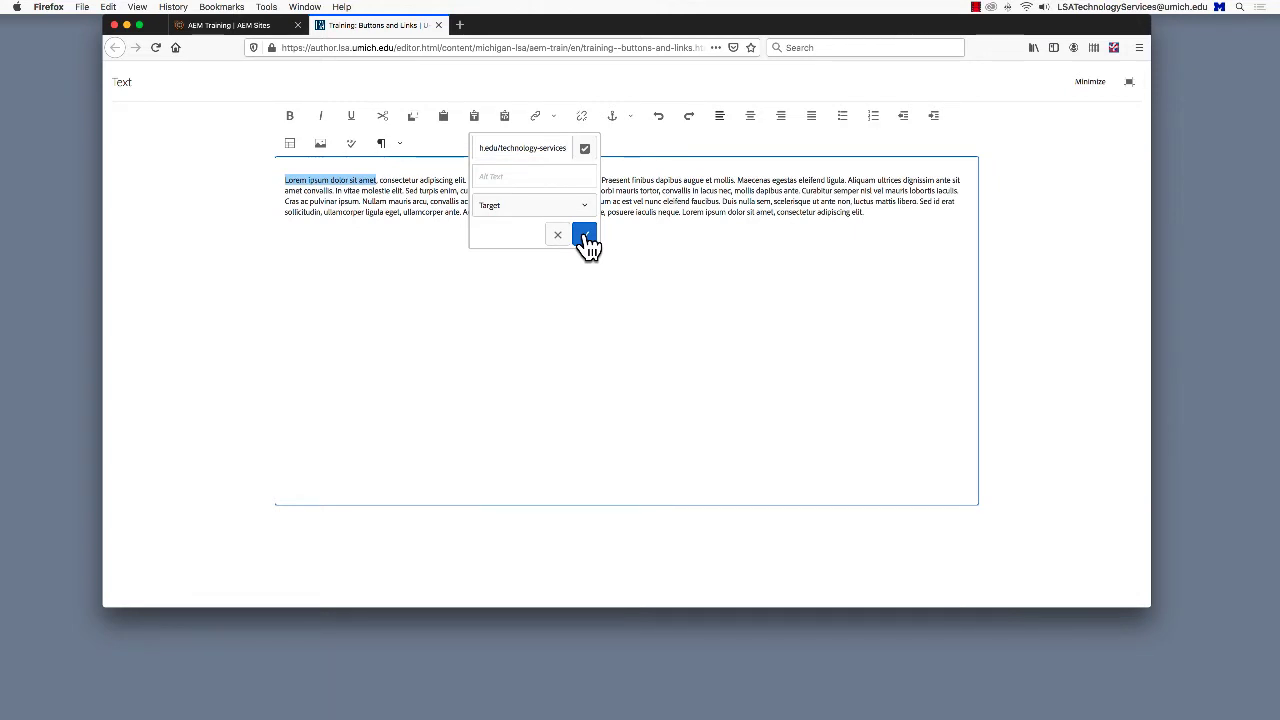
left_click(585, 236)
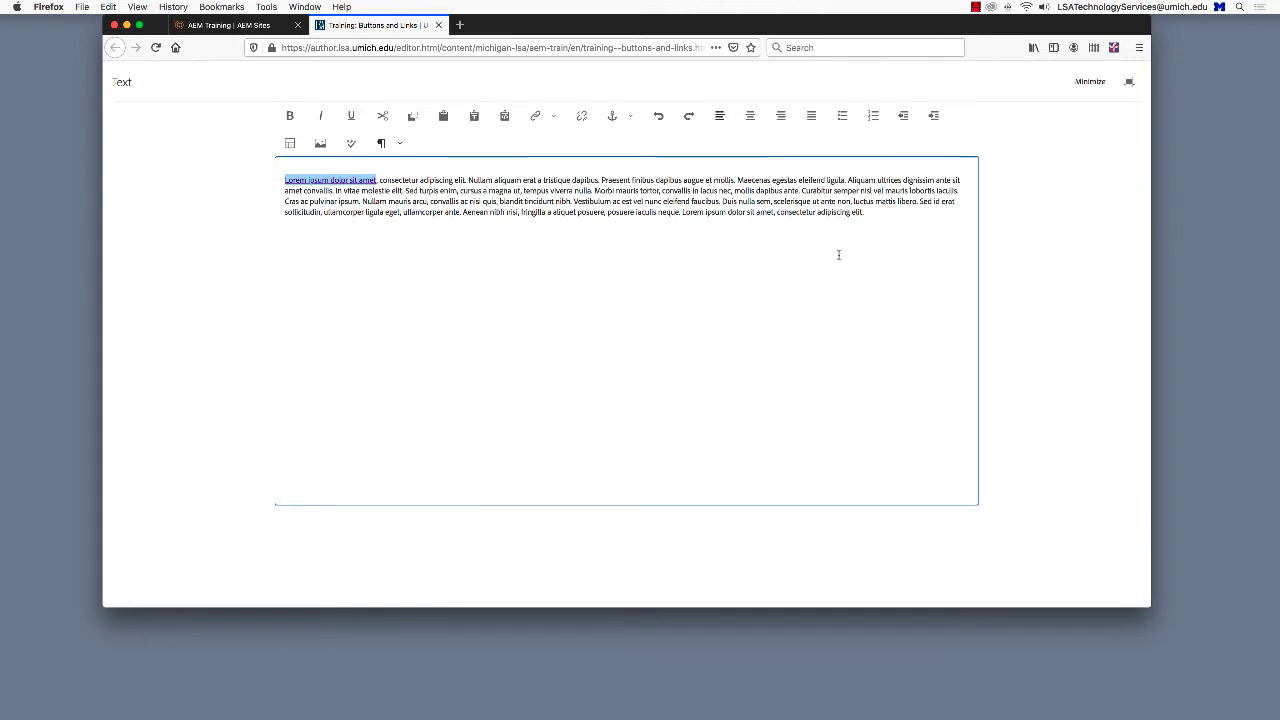
left_click(1129, 84)
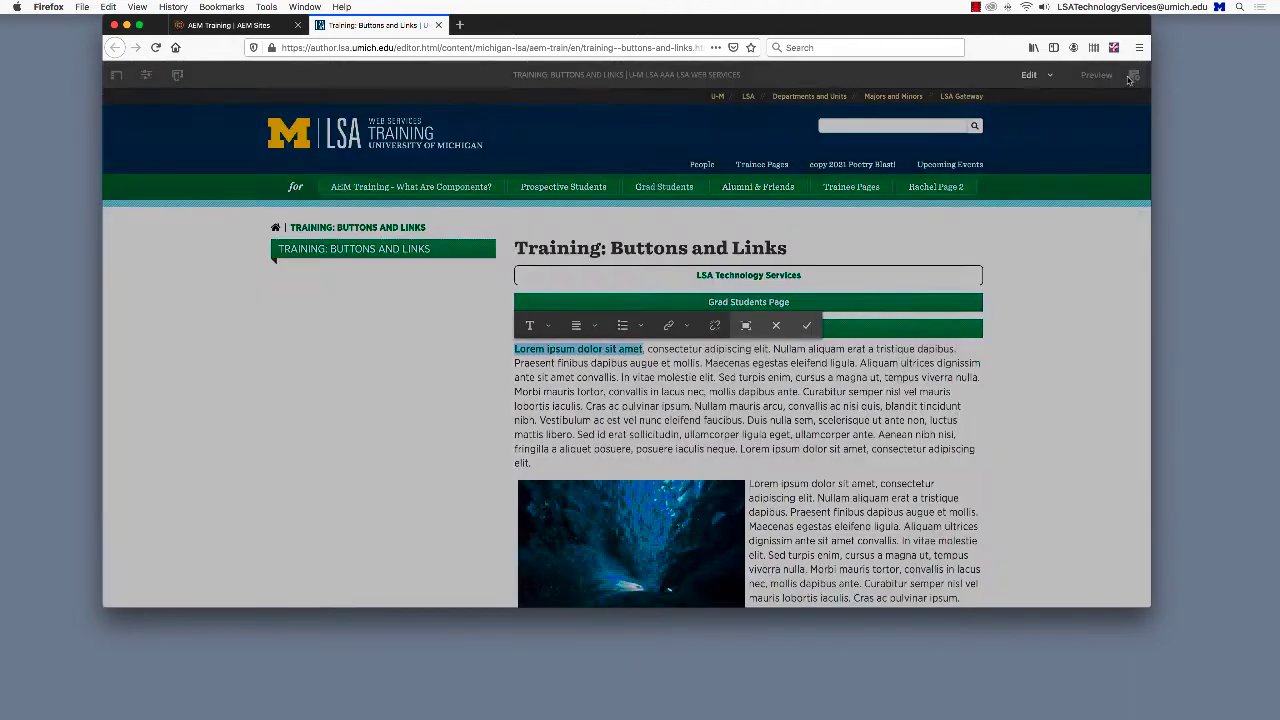
left_click(806, 327)
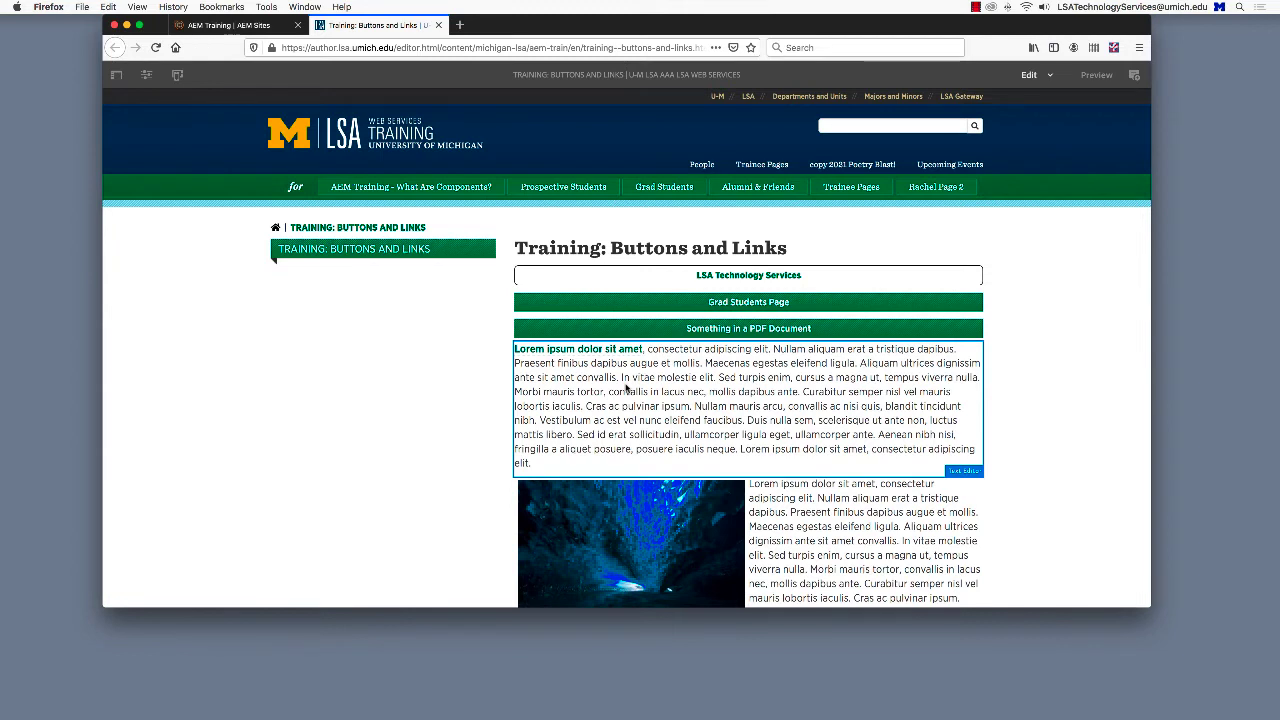
Step: Reopen the text component in full screen, select "Praesent finibus dapibus augue et mollis", and open the path browser for its link
left_click(627, 388)
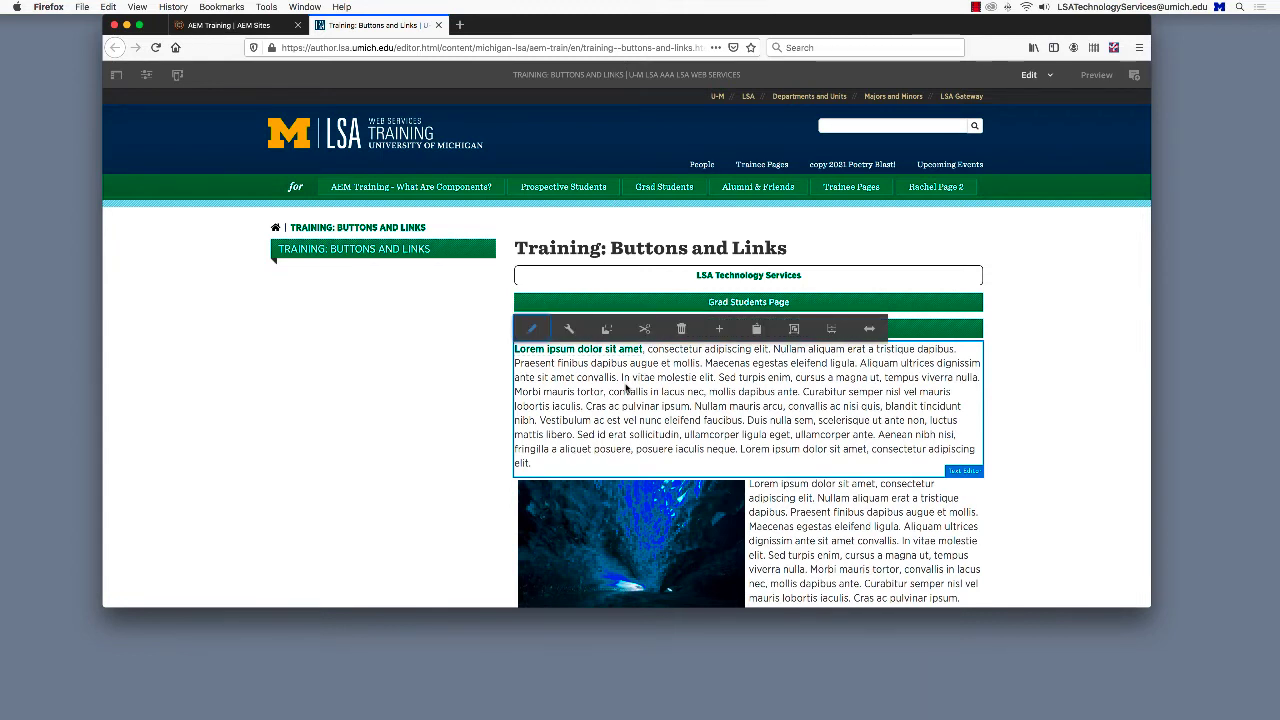
left_click(532, 331)
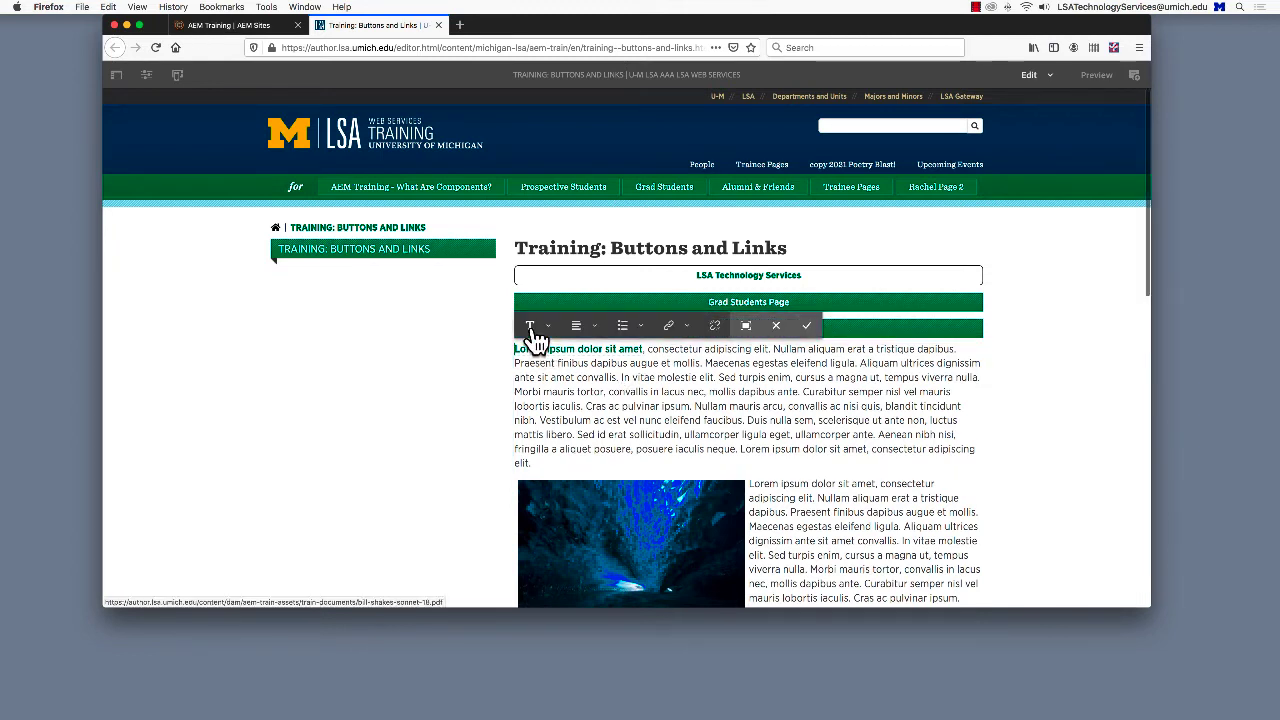
left_click(745, 325)
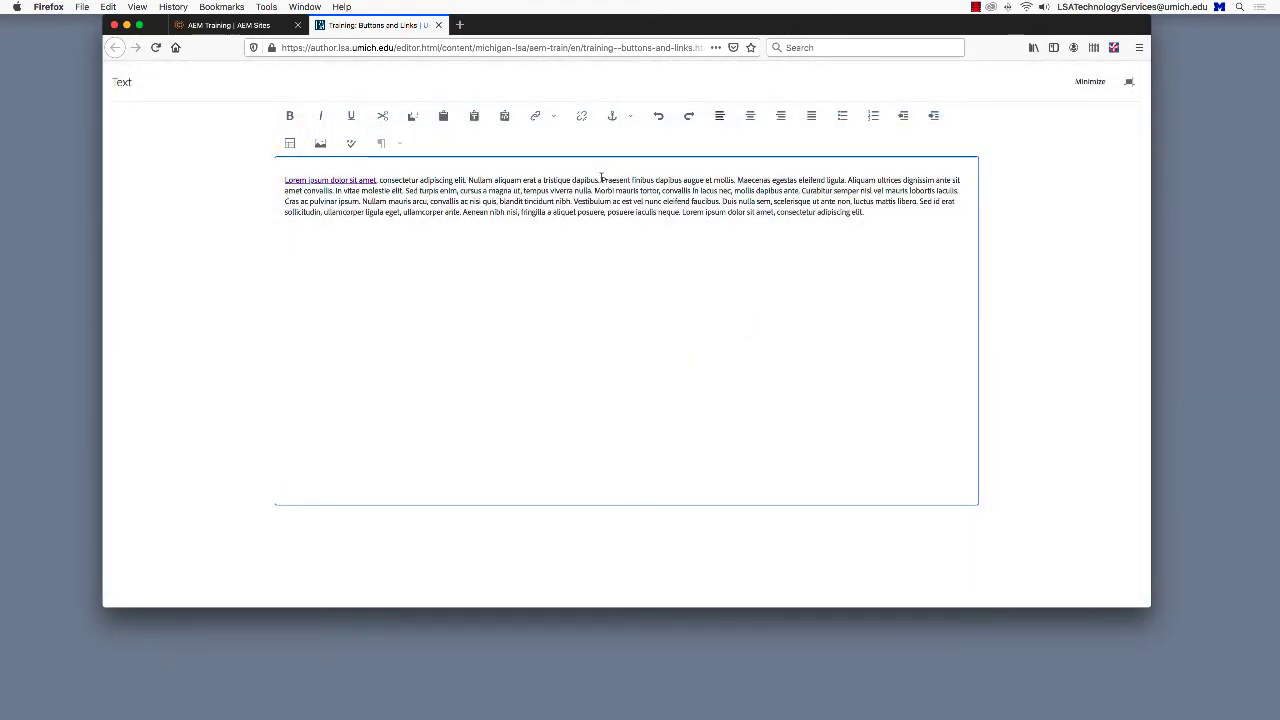
left_click_drag(601, 180, 735, 180)
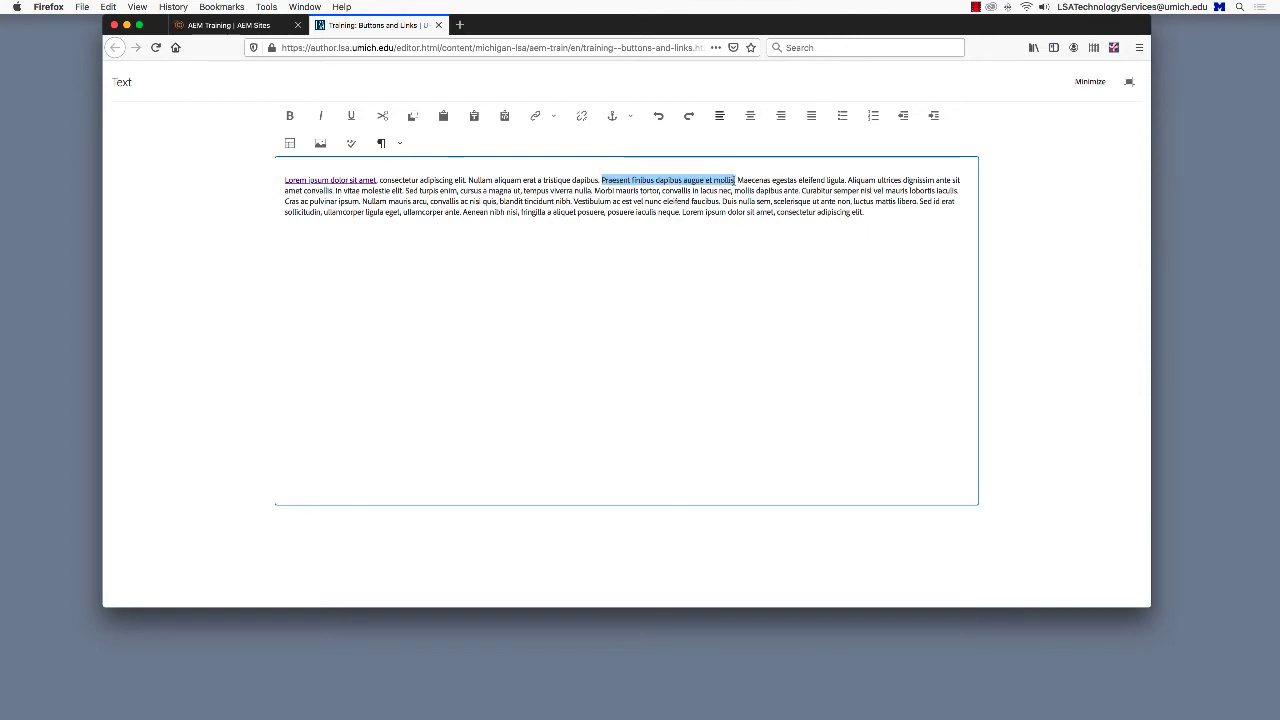
left_click(534, 117)
left_click(586, 148)
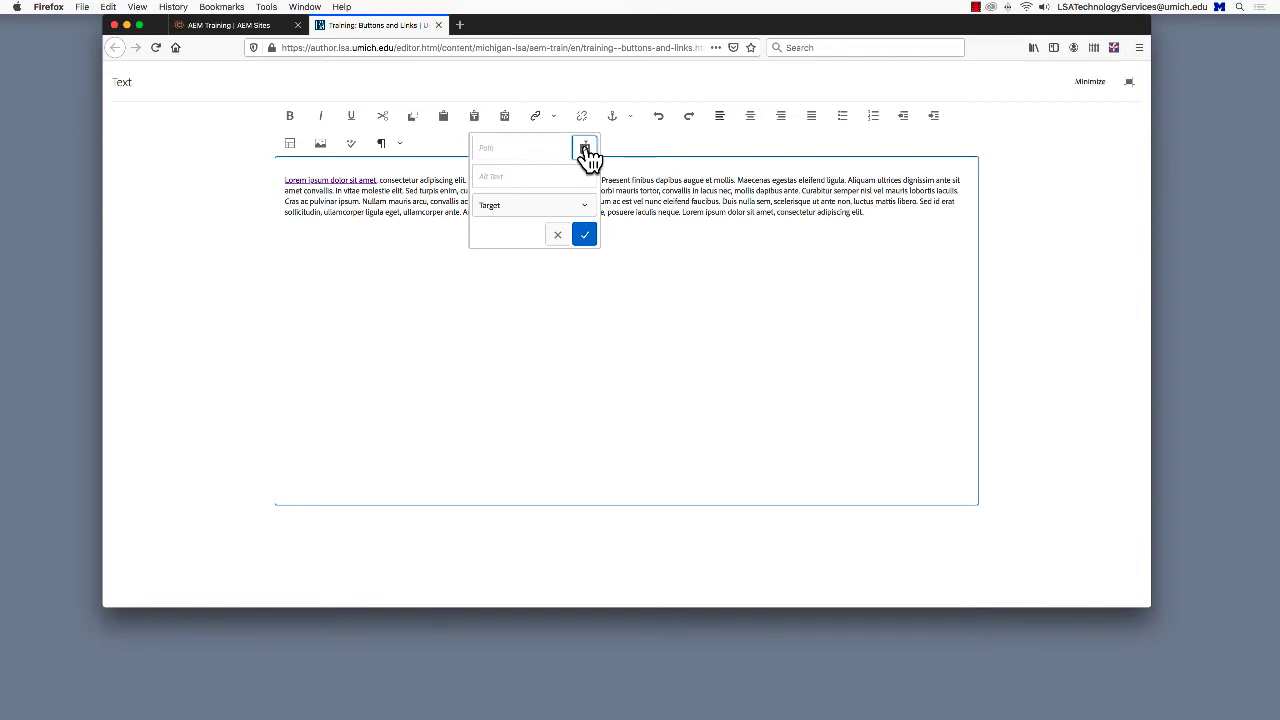
left_click(586, 148)
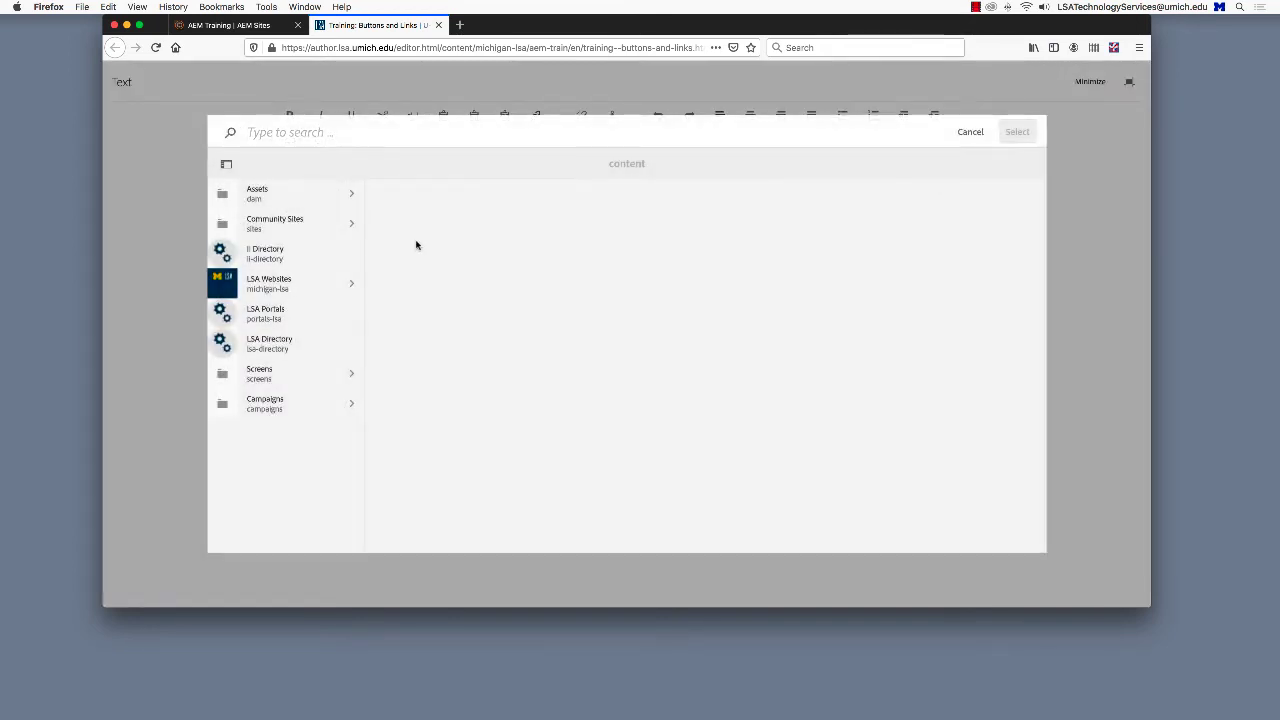
Step: Link the selected text to the Grad Students page at LSA Websites / AEM Training Site / AEM Training, and save the text component
left_click(340, 290)
left_click(492, 197)
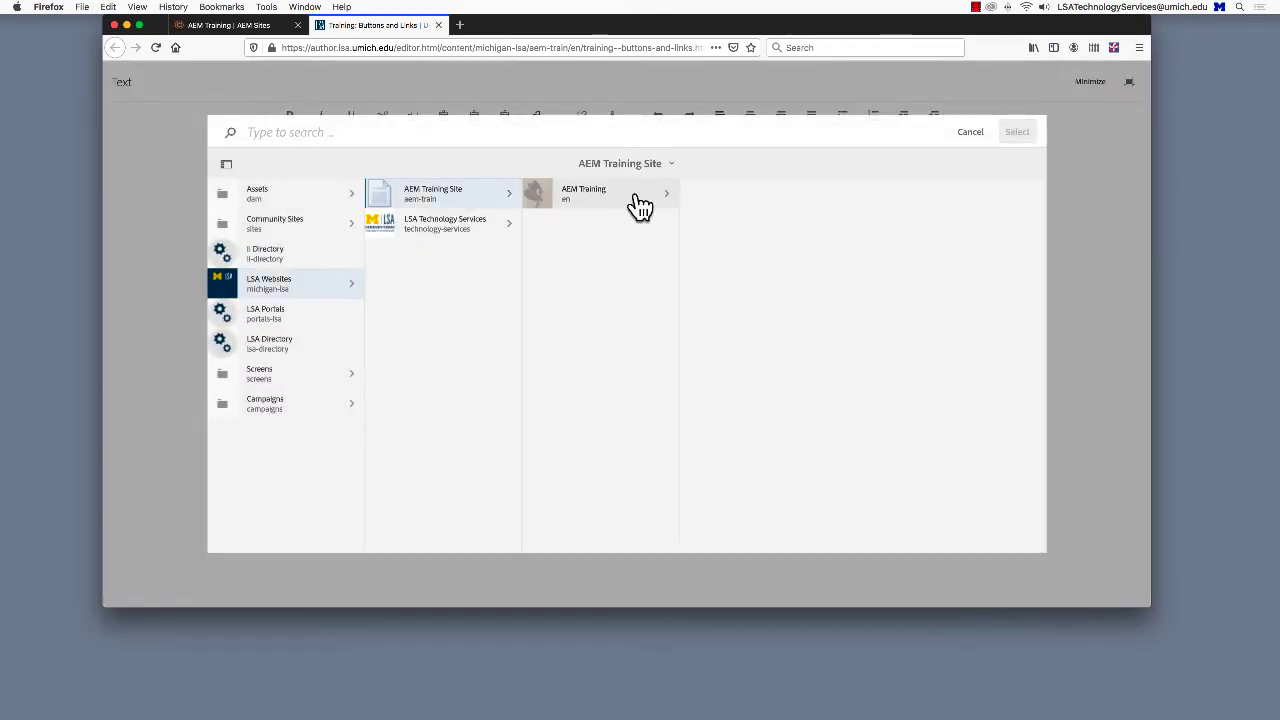
left_click(648, 205)
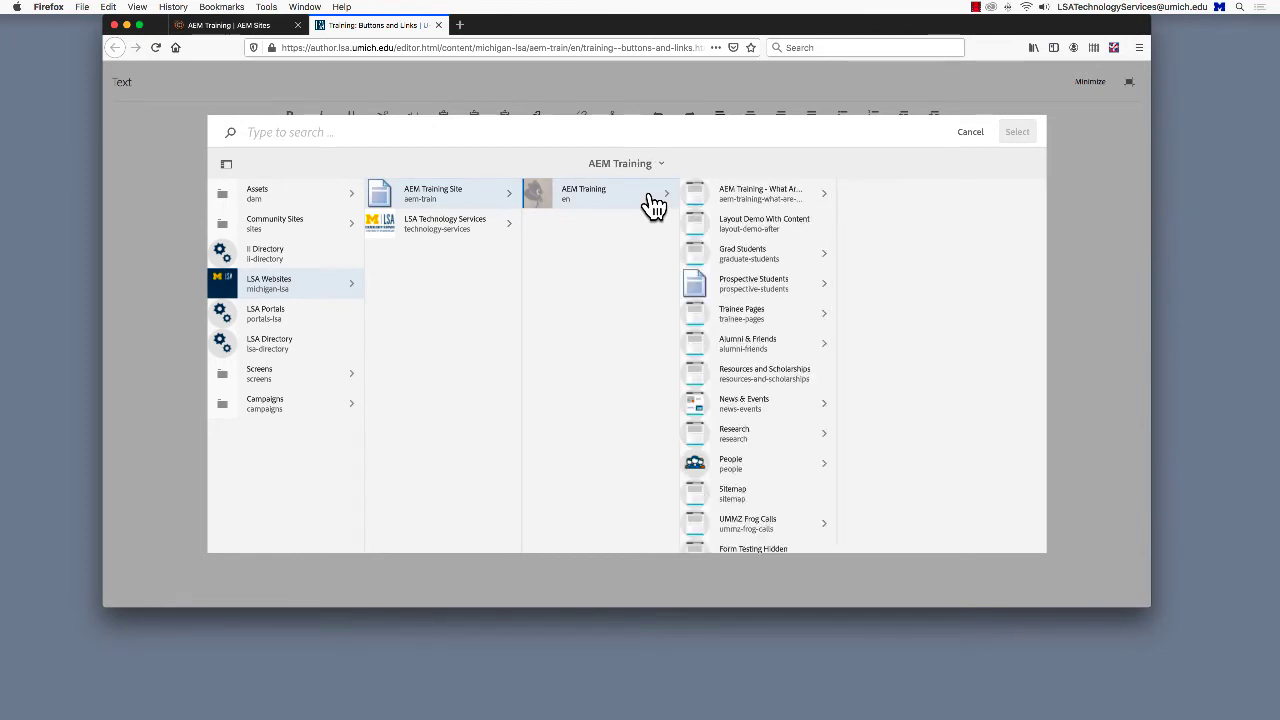
left_click(782, 258)
left_click(695, 262)
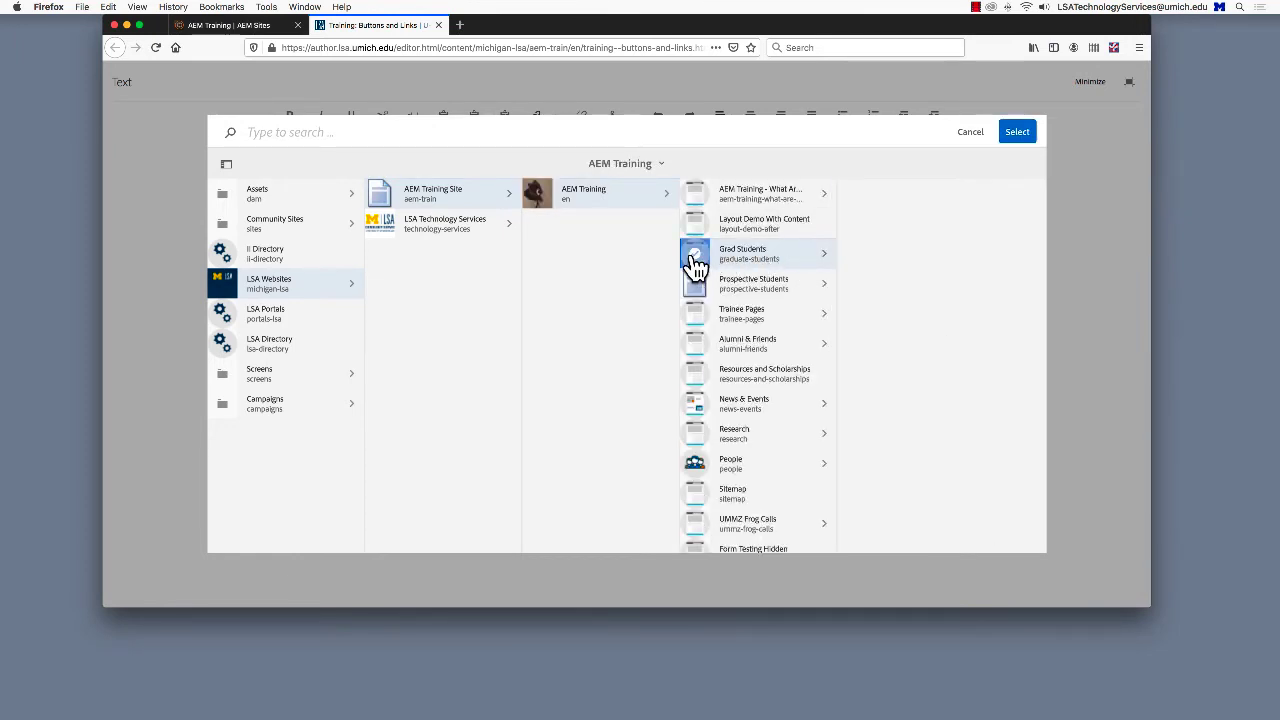
left_click(1015, 133)
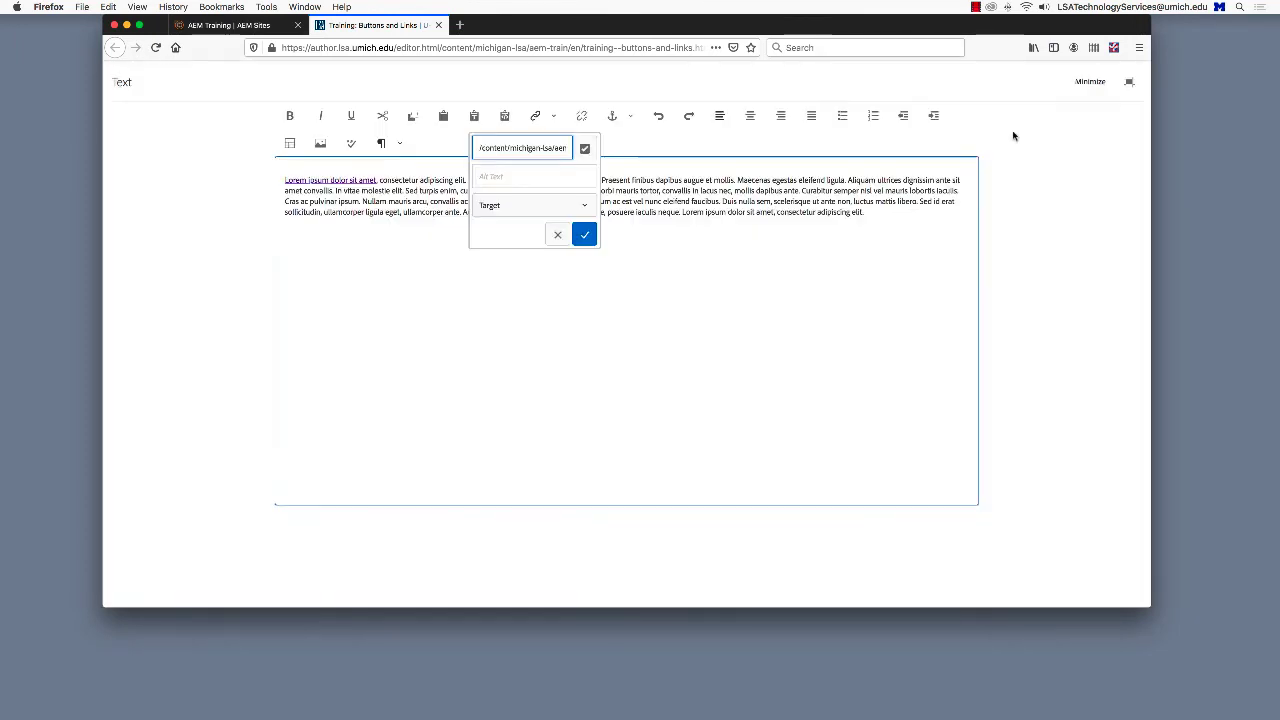
left_click(585, 236)
left_click(1129, 82)
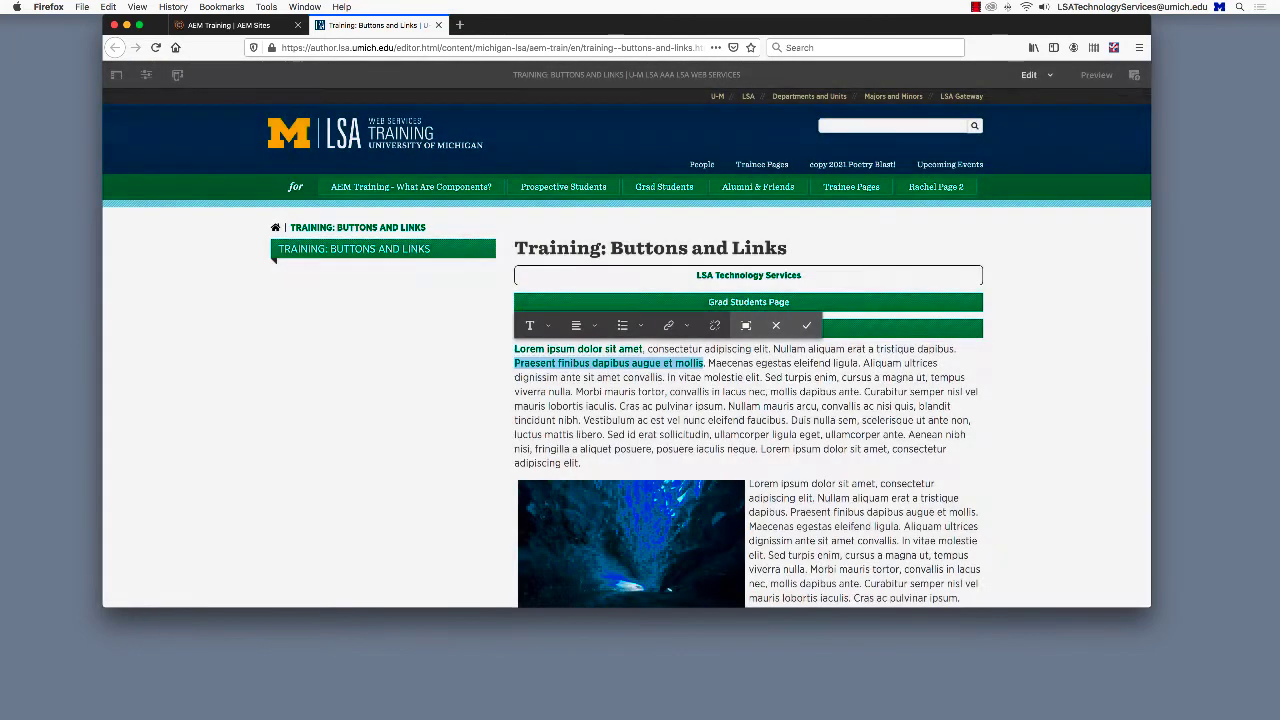
left_click(807, 326)
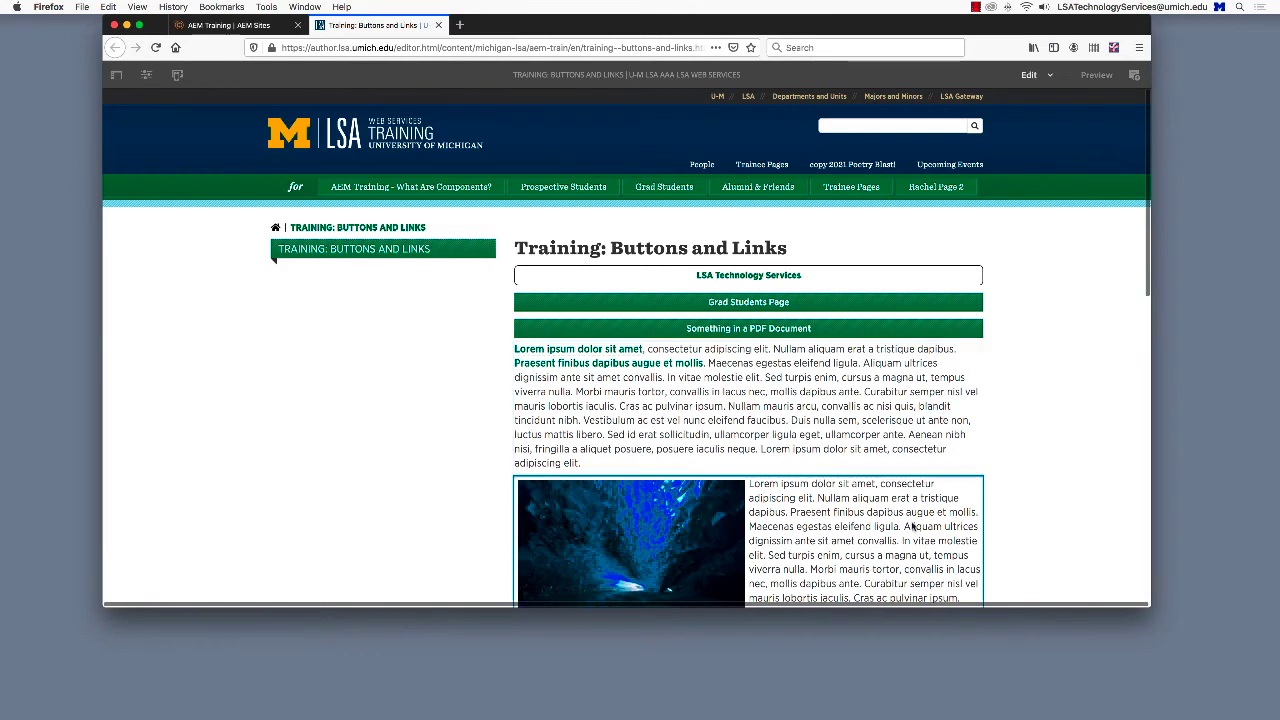
Step: In the Text & Image component's full-screen text editor, link "Lorem ipsum dolor sit amet" and "Praesent finibus dapibus augue et mollis", and save the text
scroll(895, 524, "down", 5)
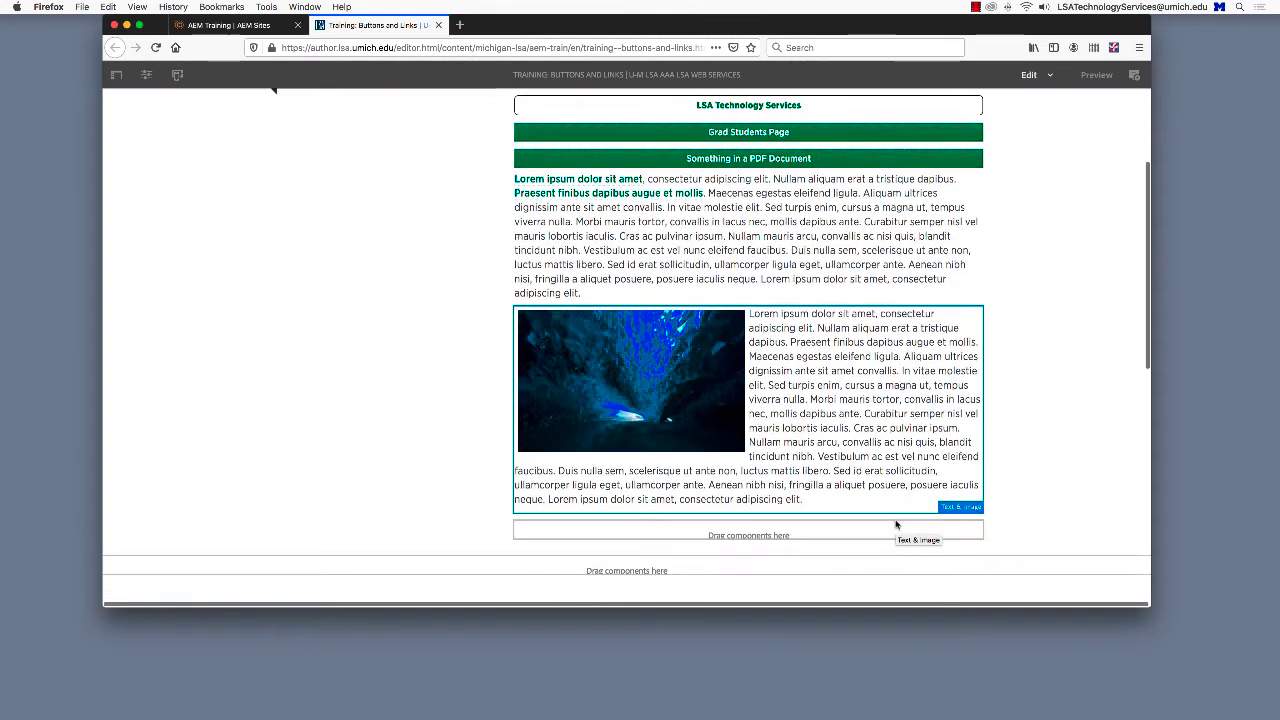
left_click(825, 368)
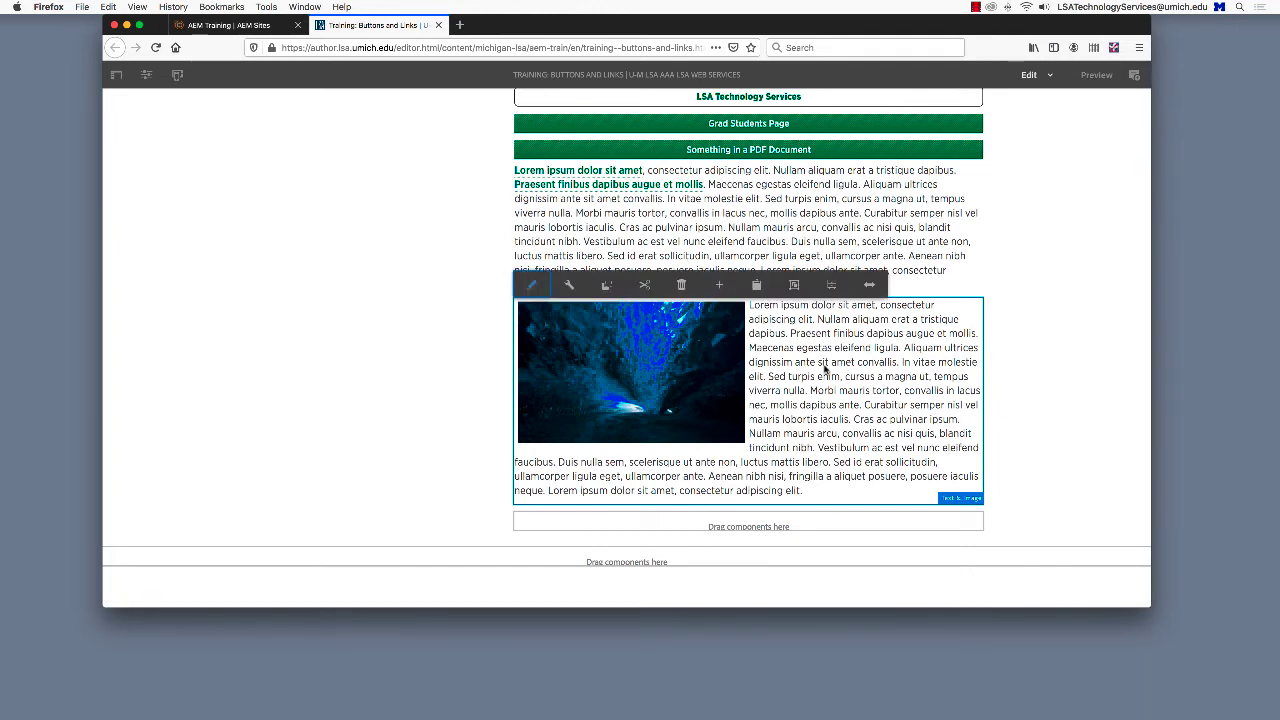
left_click(535, 290)
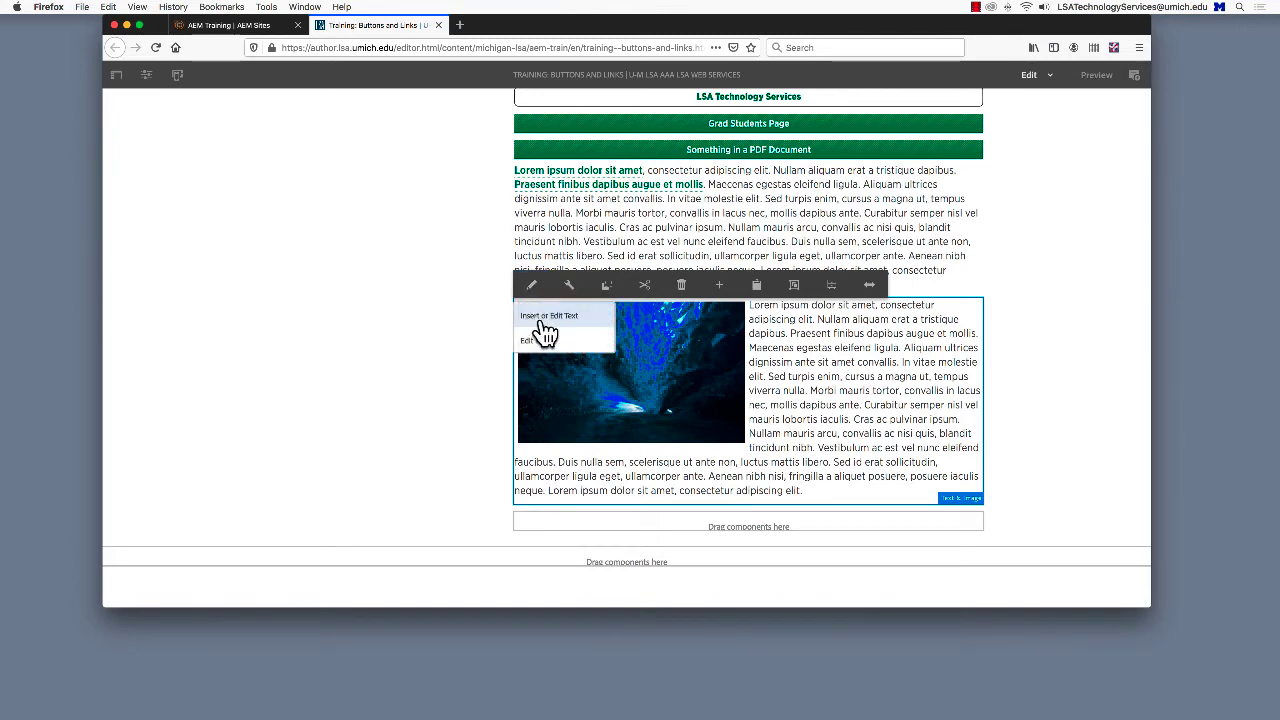
left_click(542, 318)
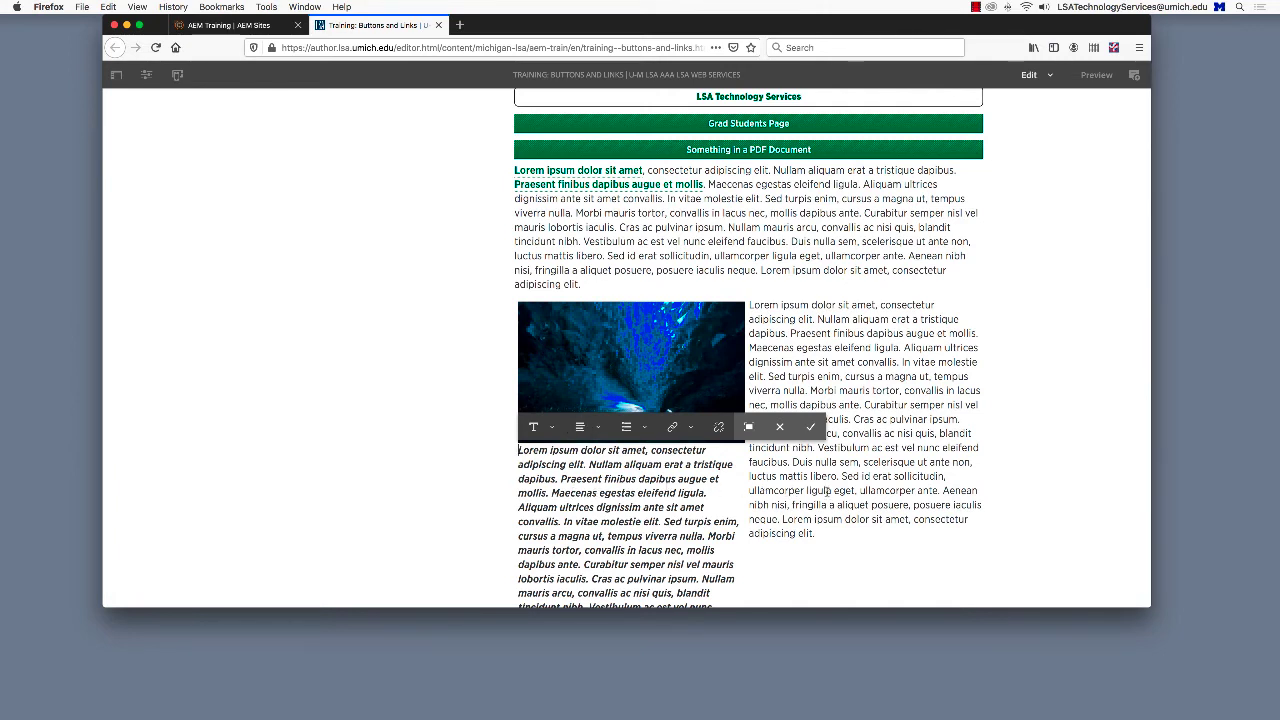
left_click(748, 427)
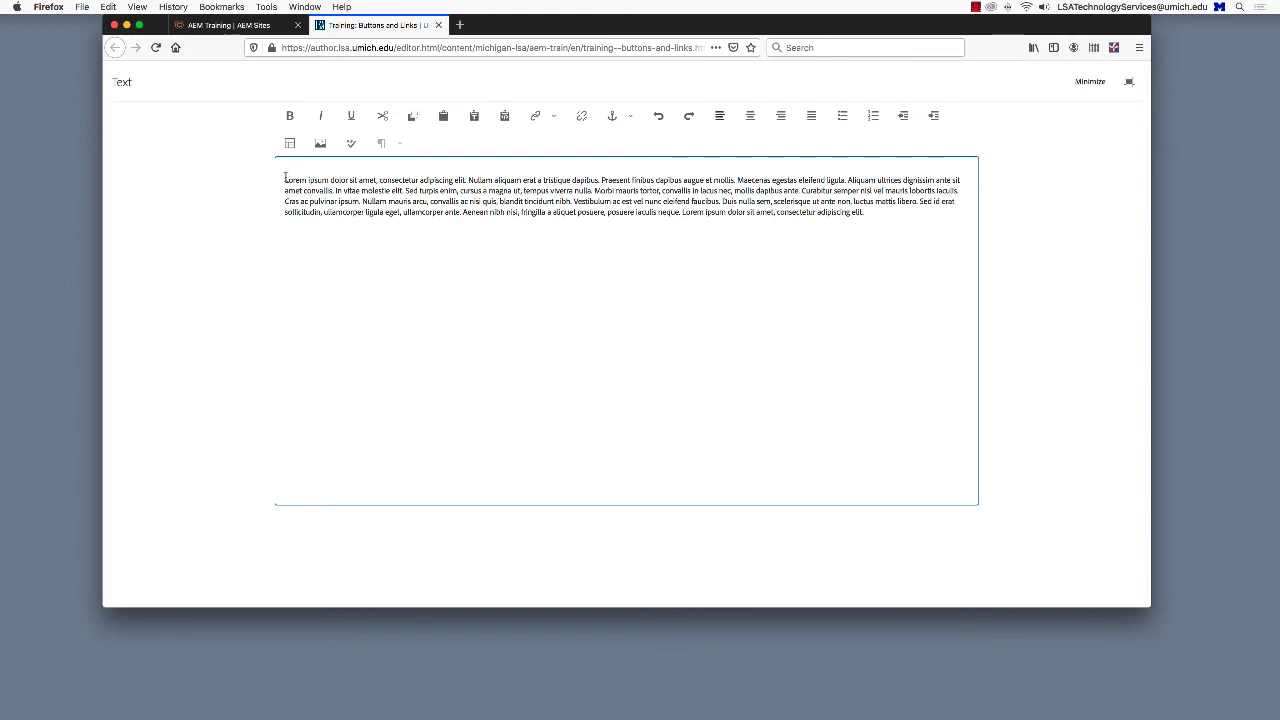
left_click_drag(285, 178, 367, 177)
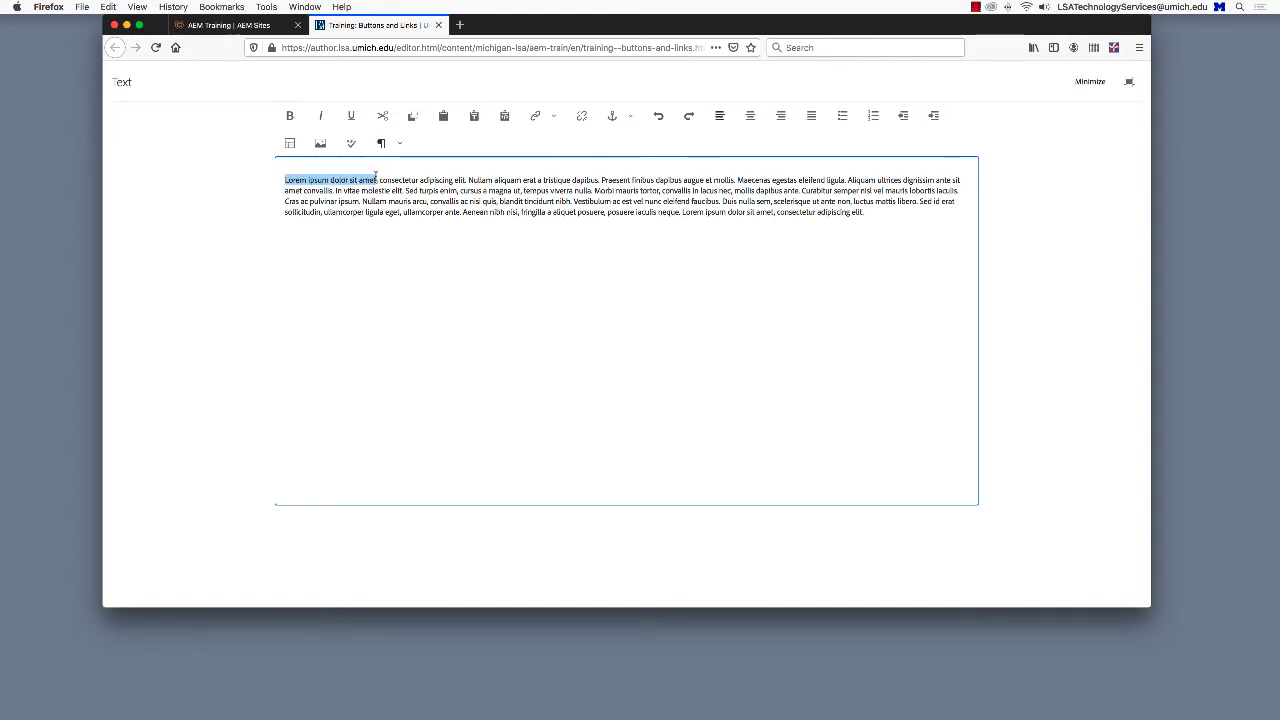
left_click(586, 247)
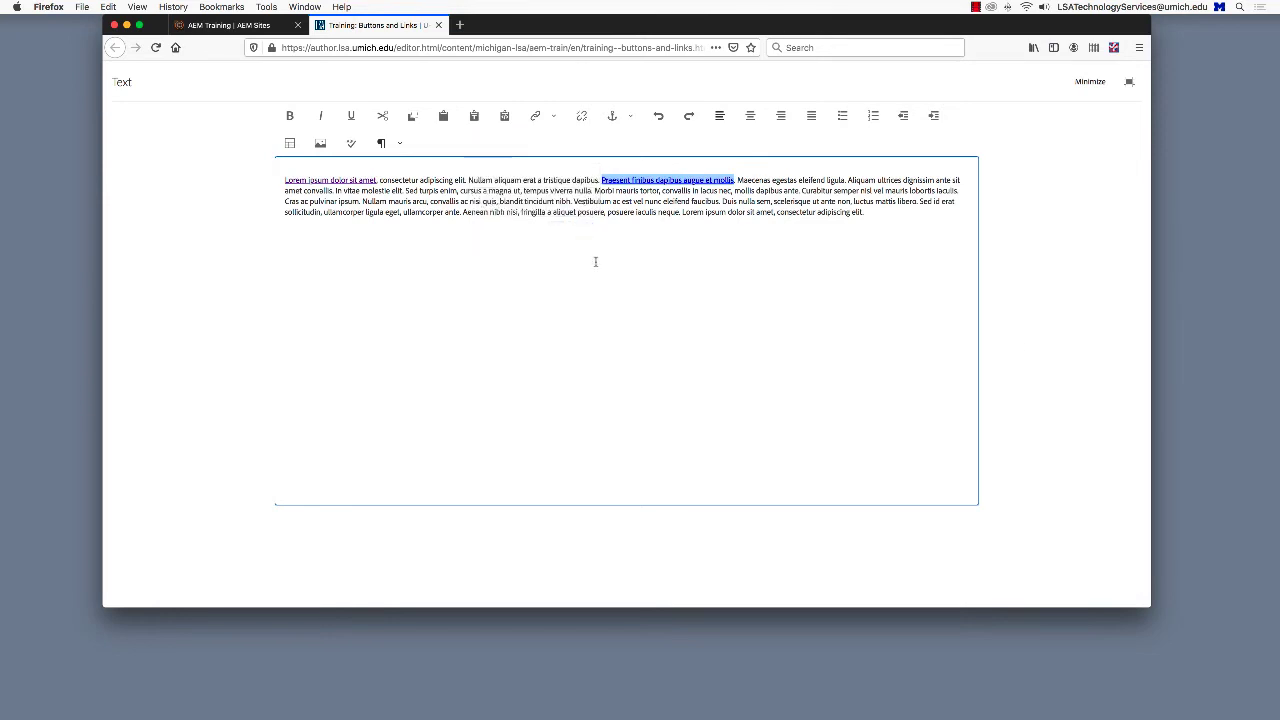
left_click(1130, 84)
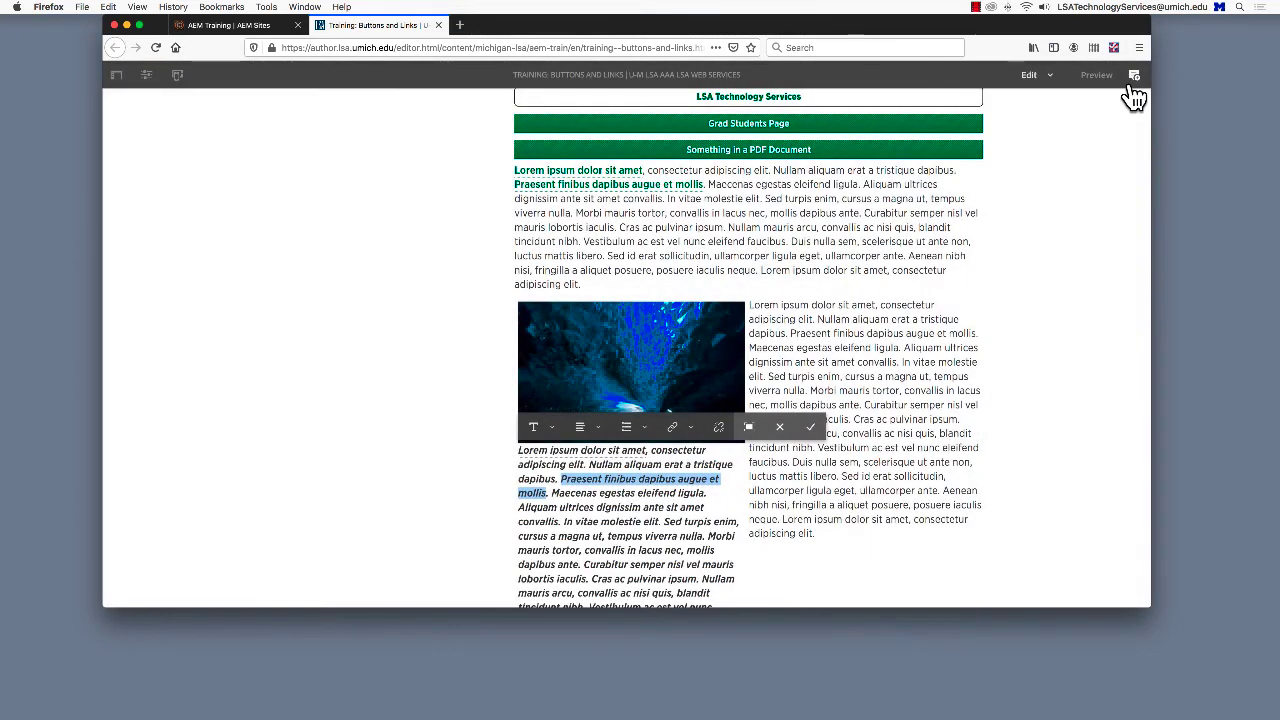
left_click(811, 434)
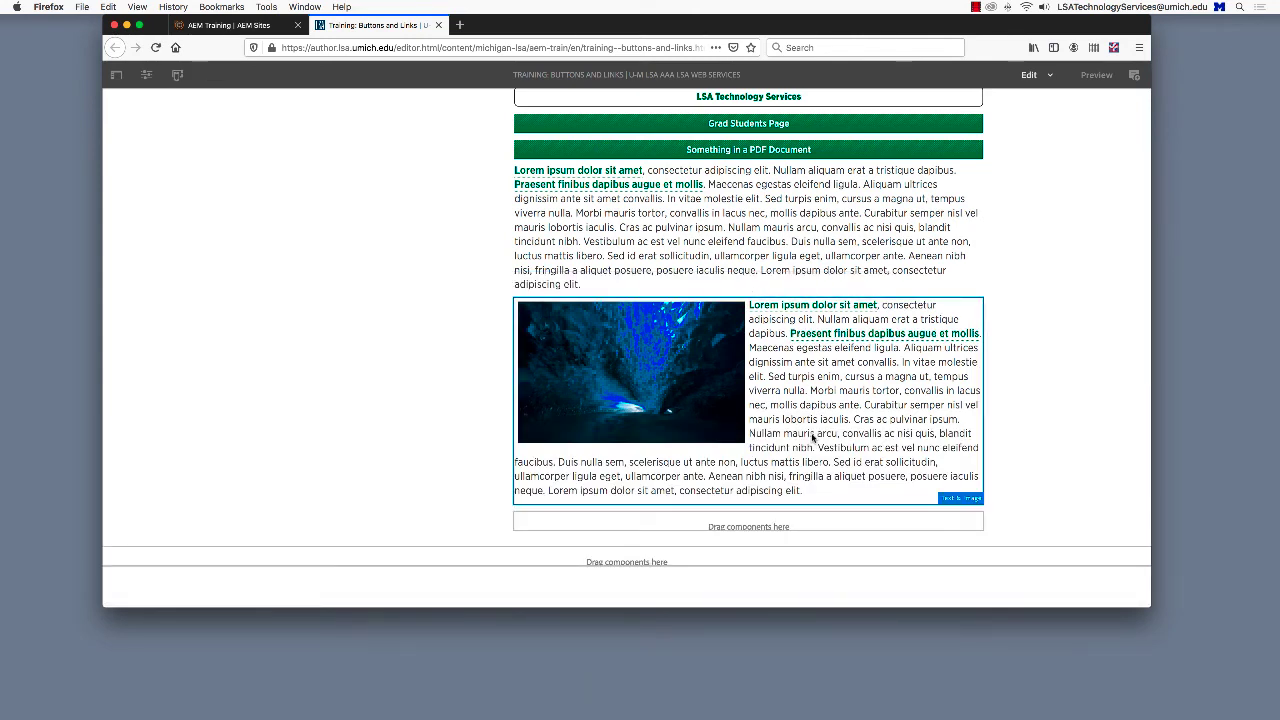
Step: View the page as published, test both links in the first text component, and return to the page editor
left_click(146, 75)
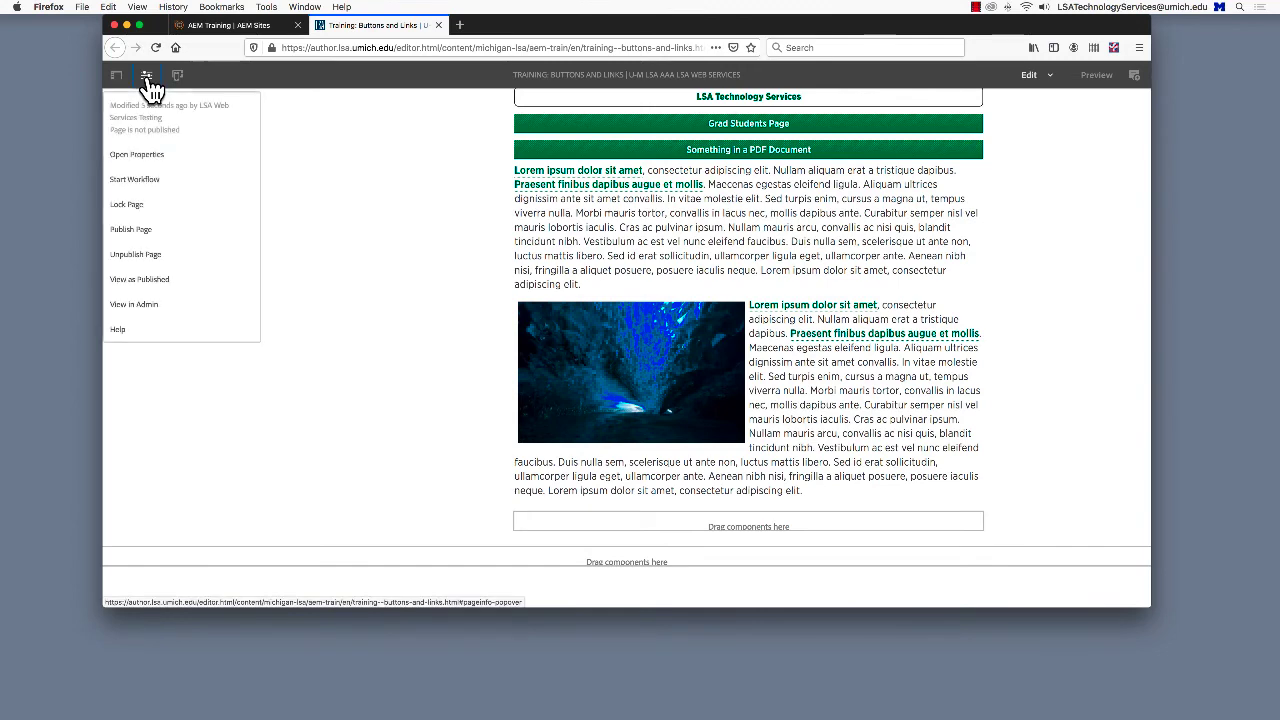
left_click(148, 280)
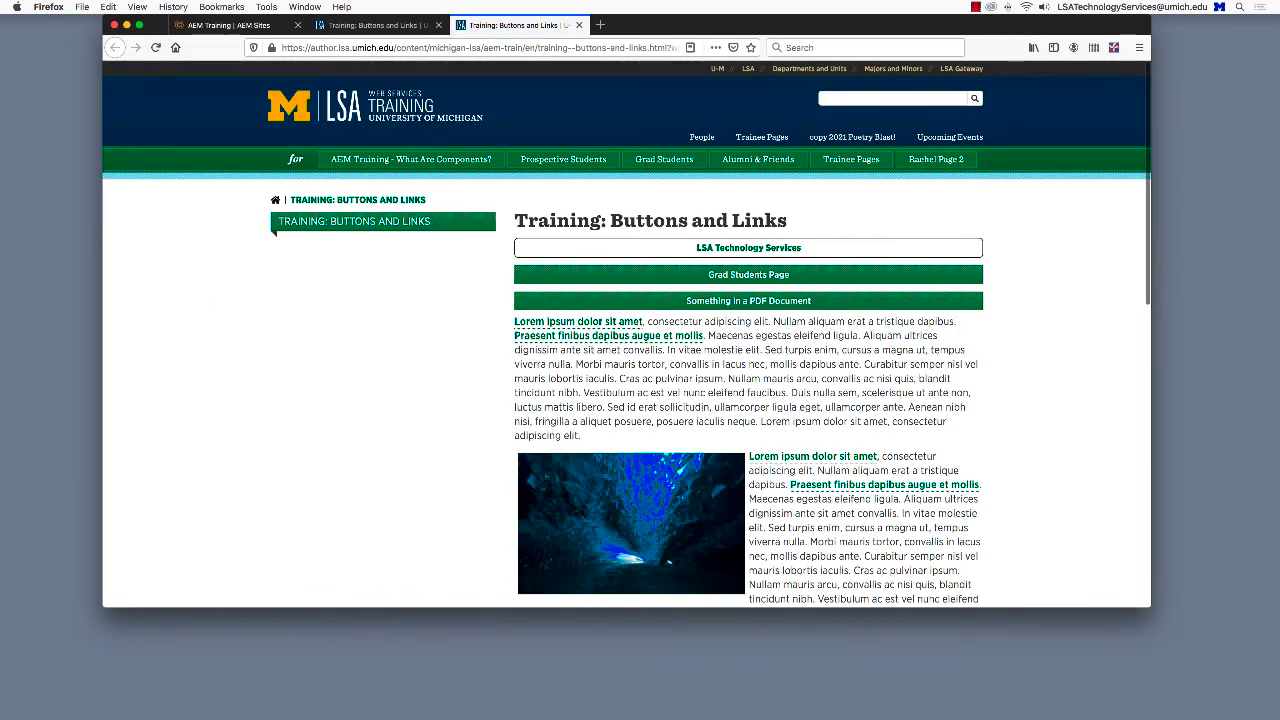
left_click(550, 325)
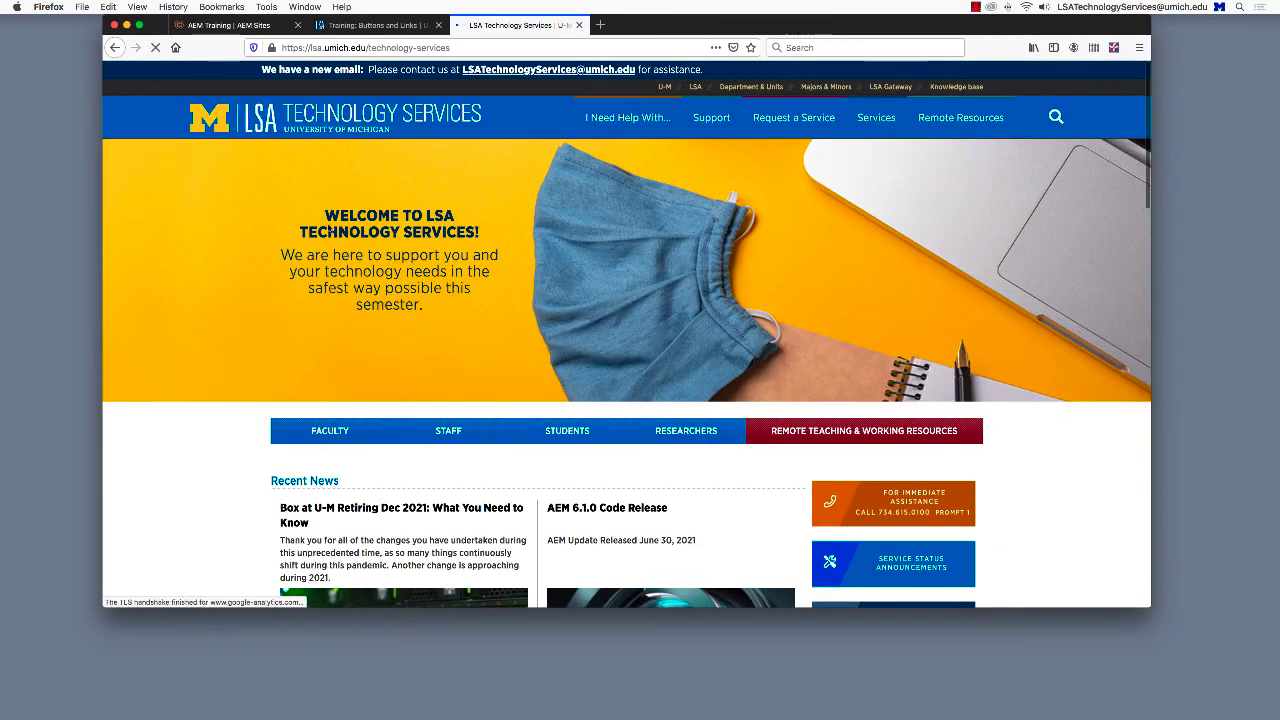
left_click(114, 47)
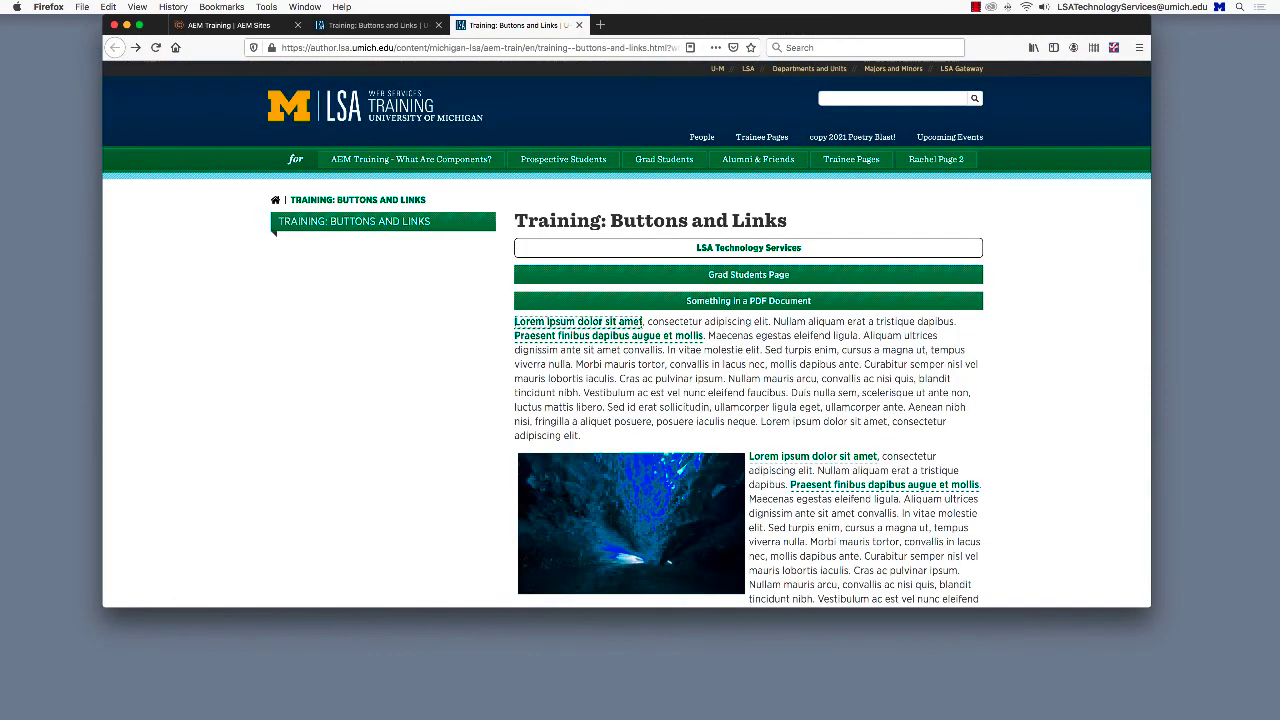
left_click(687, 338)
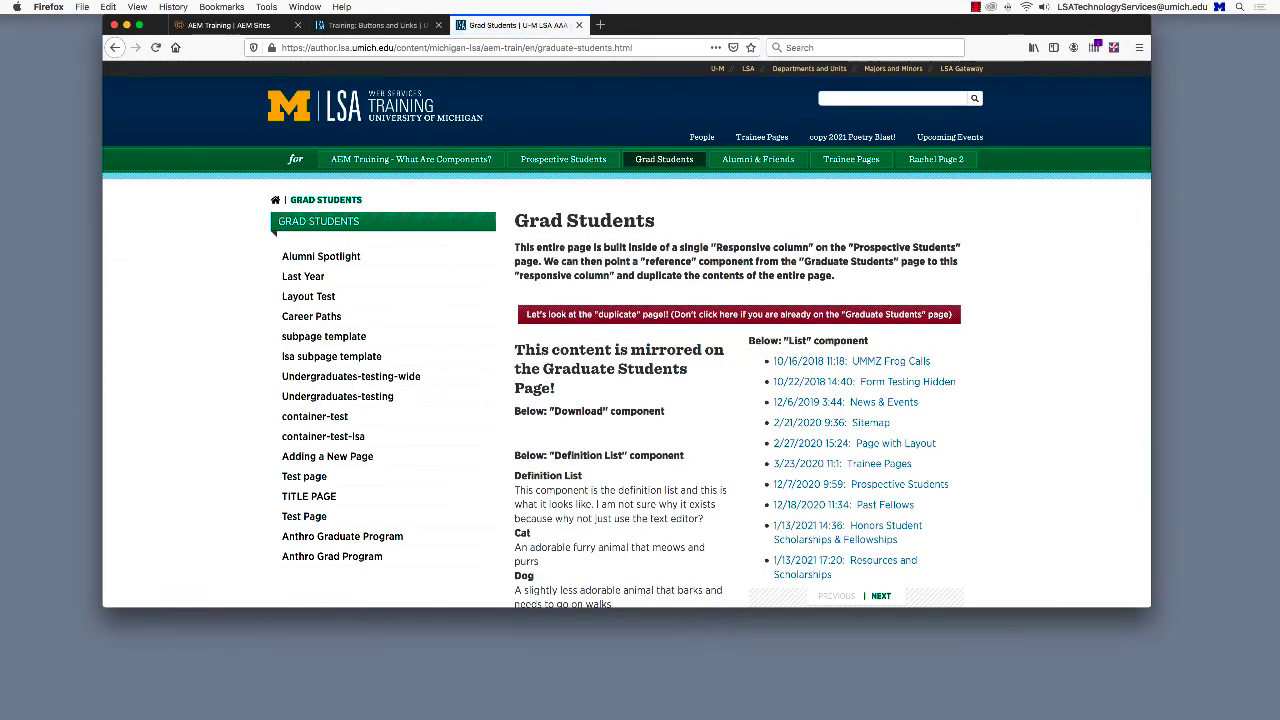
left_click(114, 47)
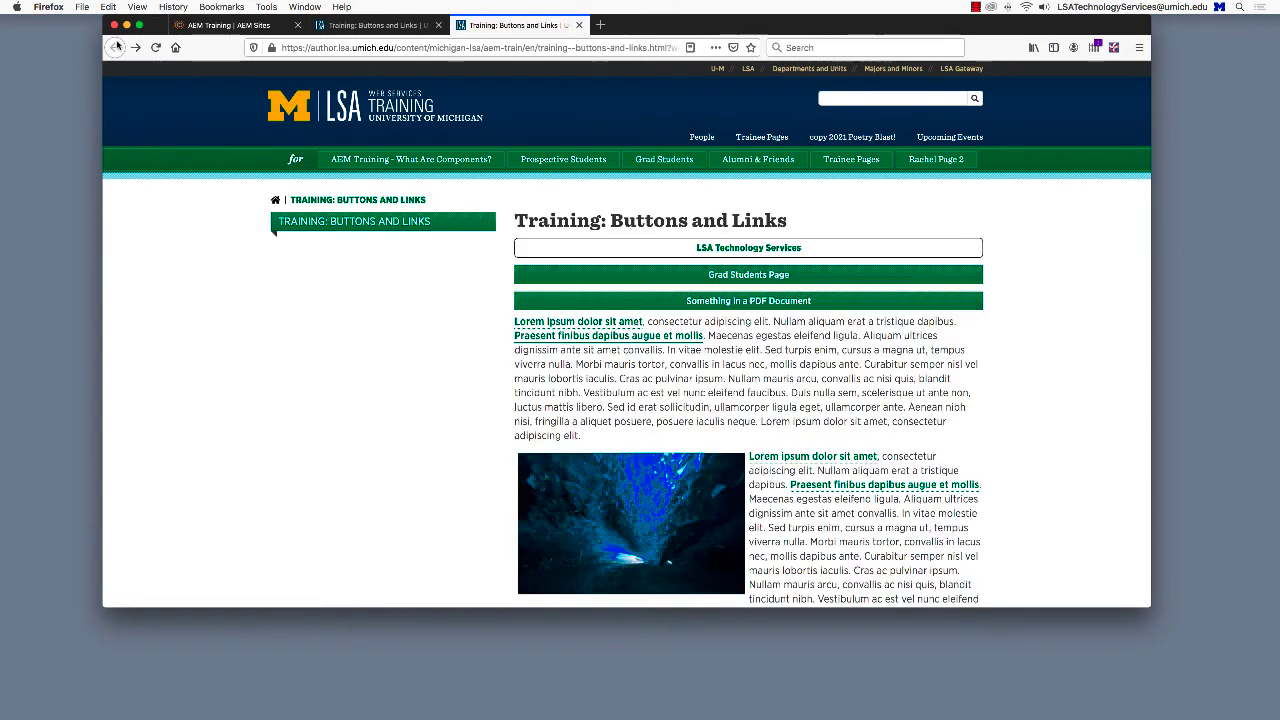
key("ctrl+shift+Tab")
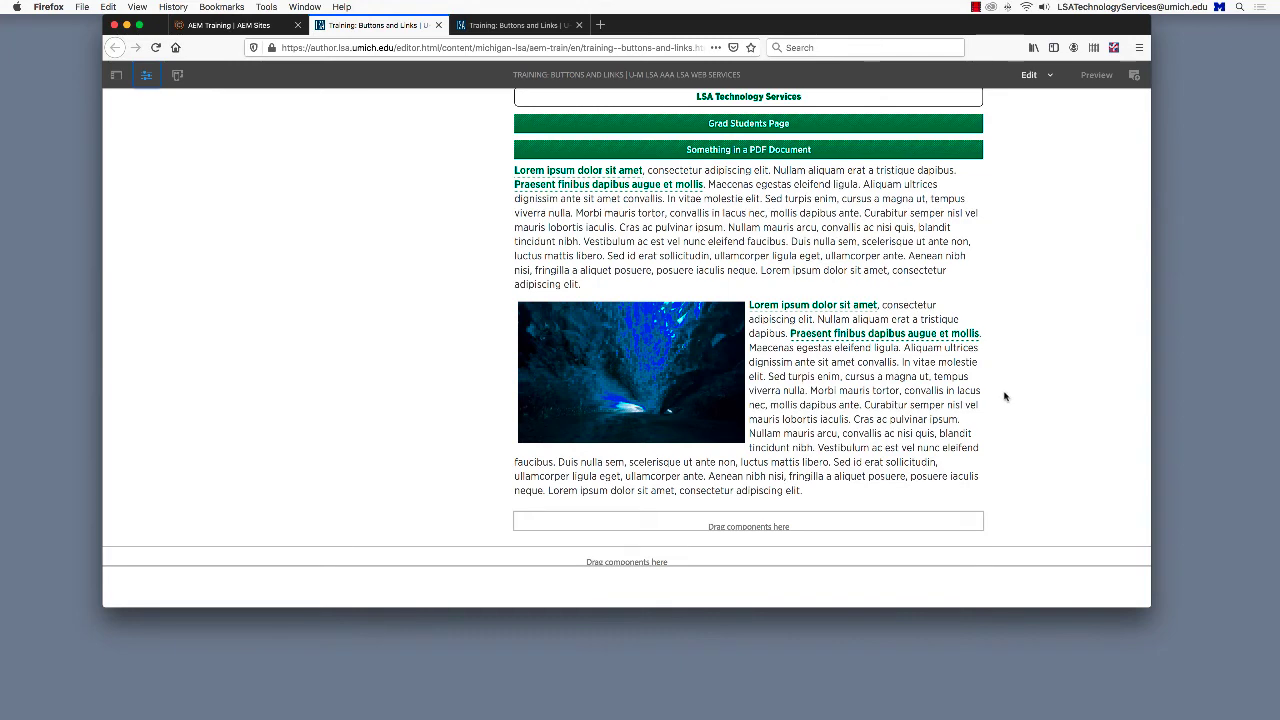
Step: Open the asset finder and filter the assets to Documents
left_click(117, 76)
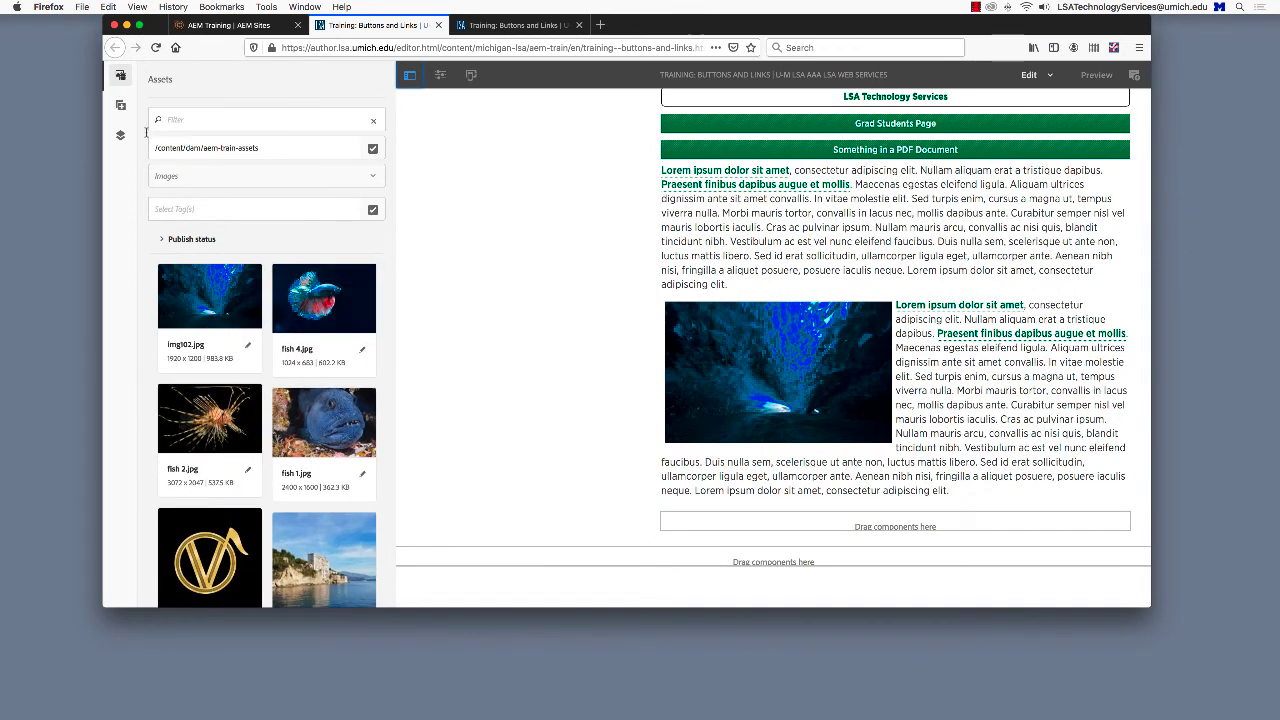
left_click(172, 182)
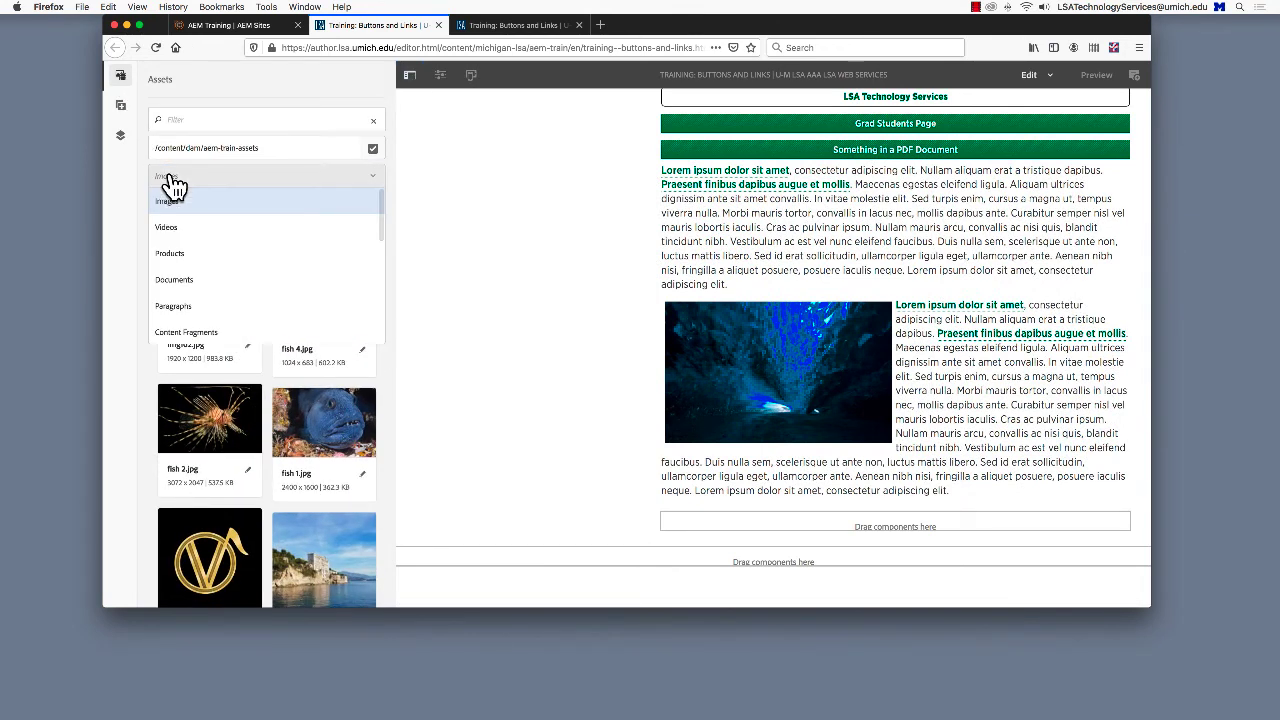
left_click(198, 286)
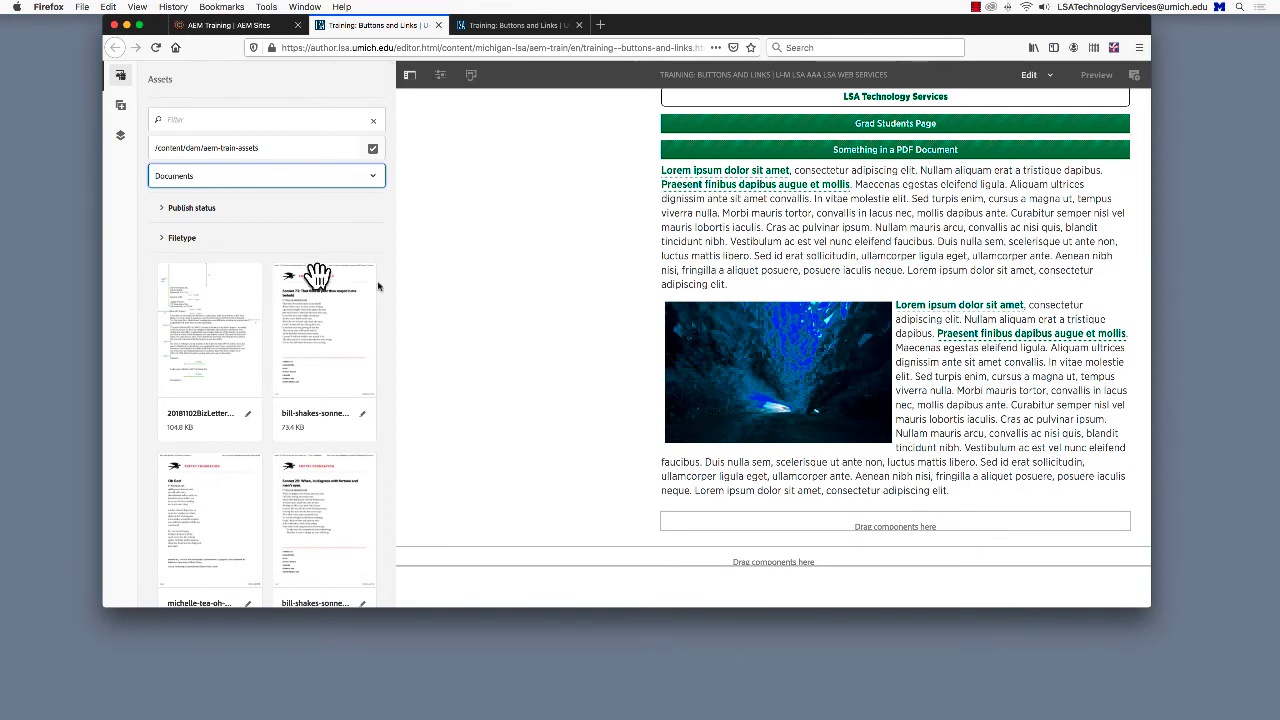
Step: In the first text component, link "Morbi mauris tortor," to the 73.4 KB bill-shakes-sonne... document, and save the text
left_click(718, 241)
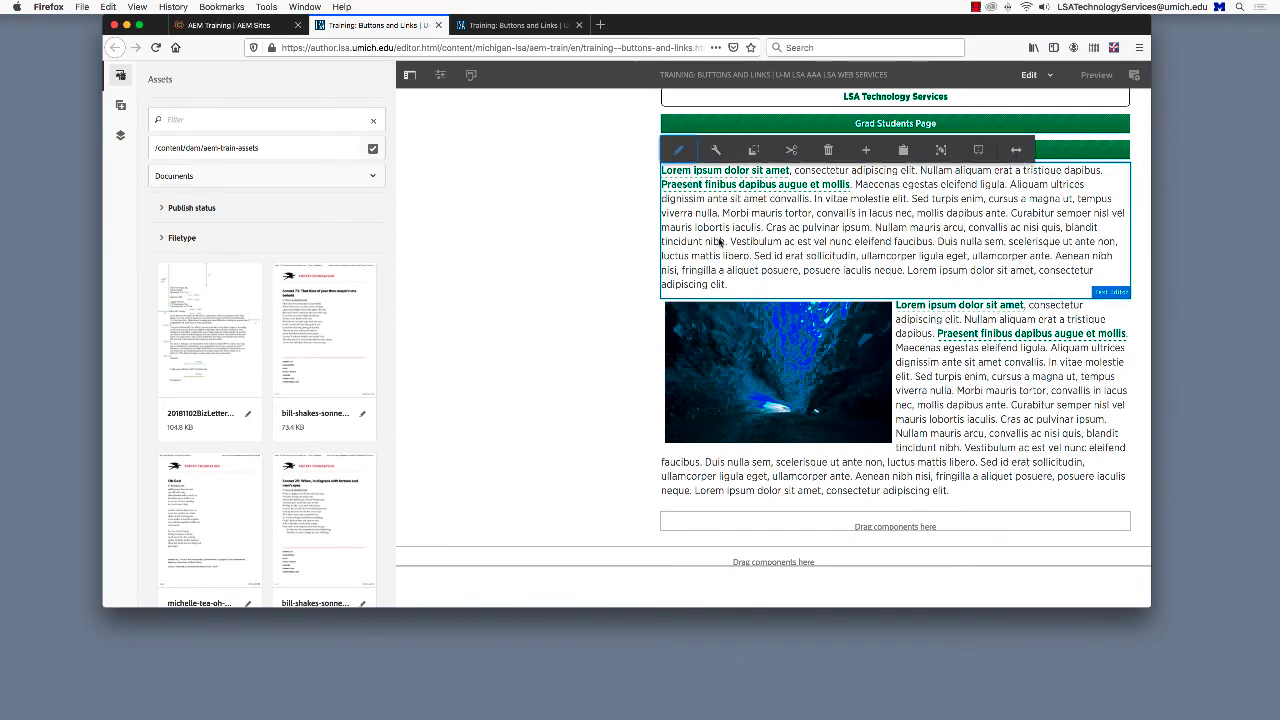
left_click(681, 153)
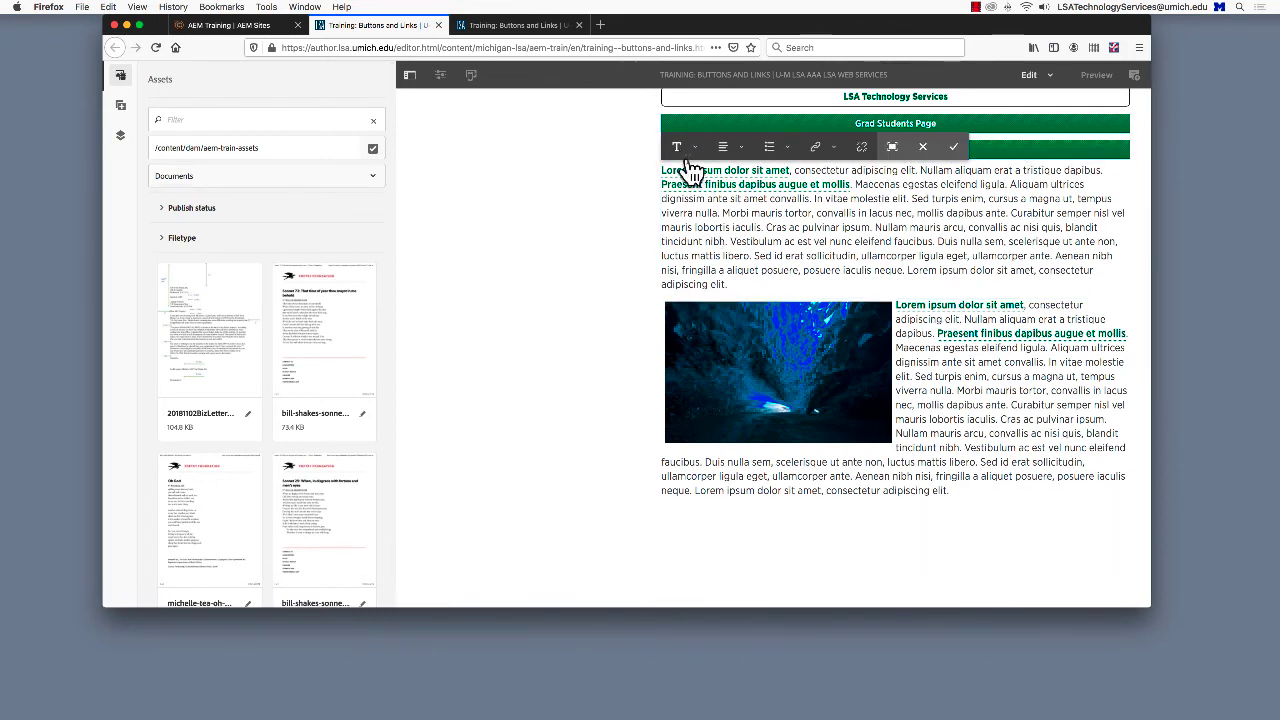
left_click_drag(722, 212, 815, 213)
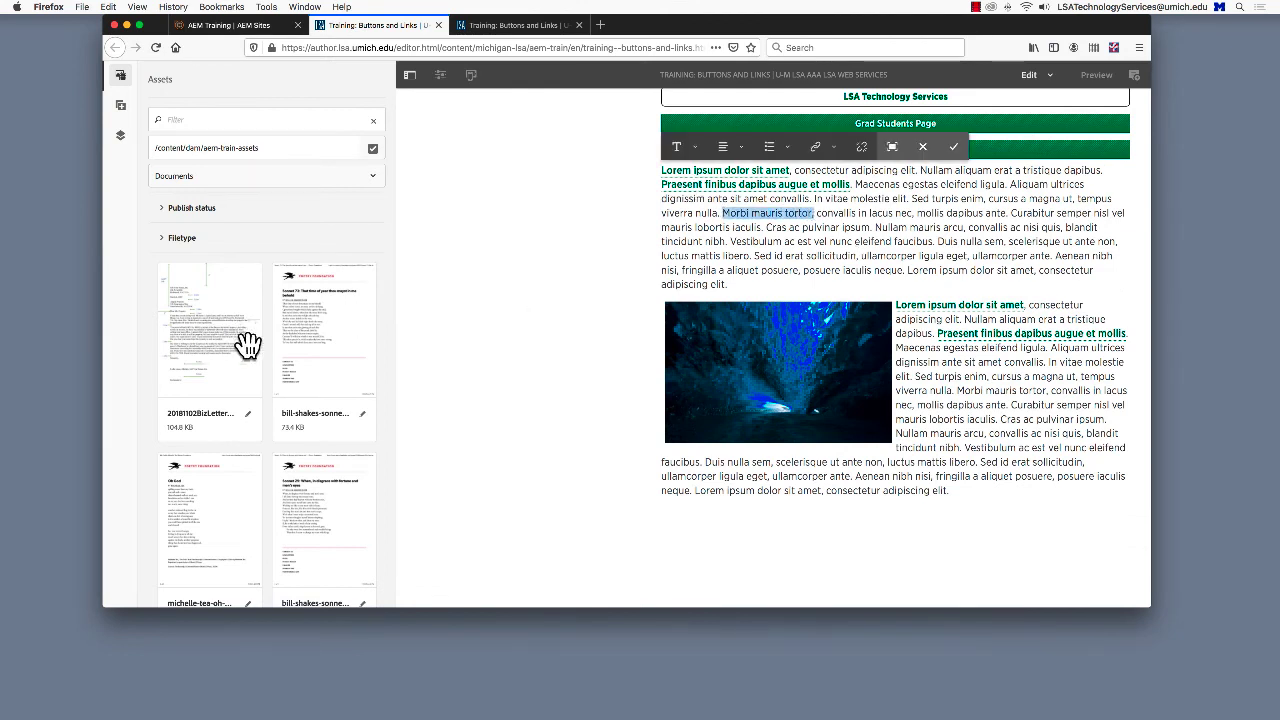
left_click_drag(318, 340, 750, 218)
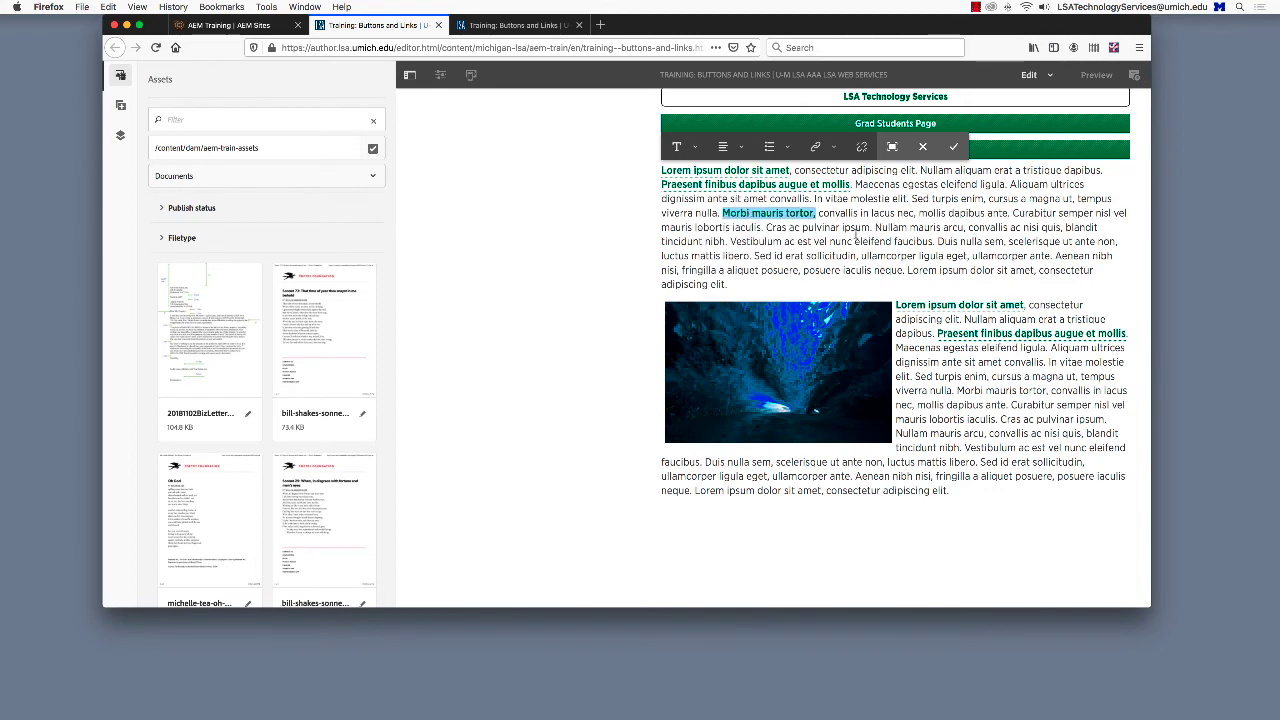
left_click(955, 148)
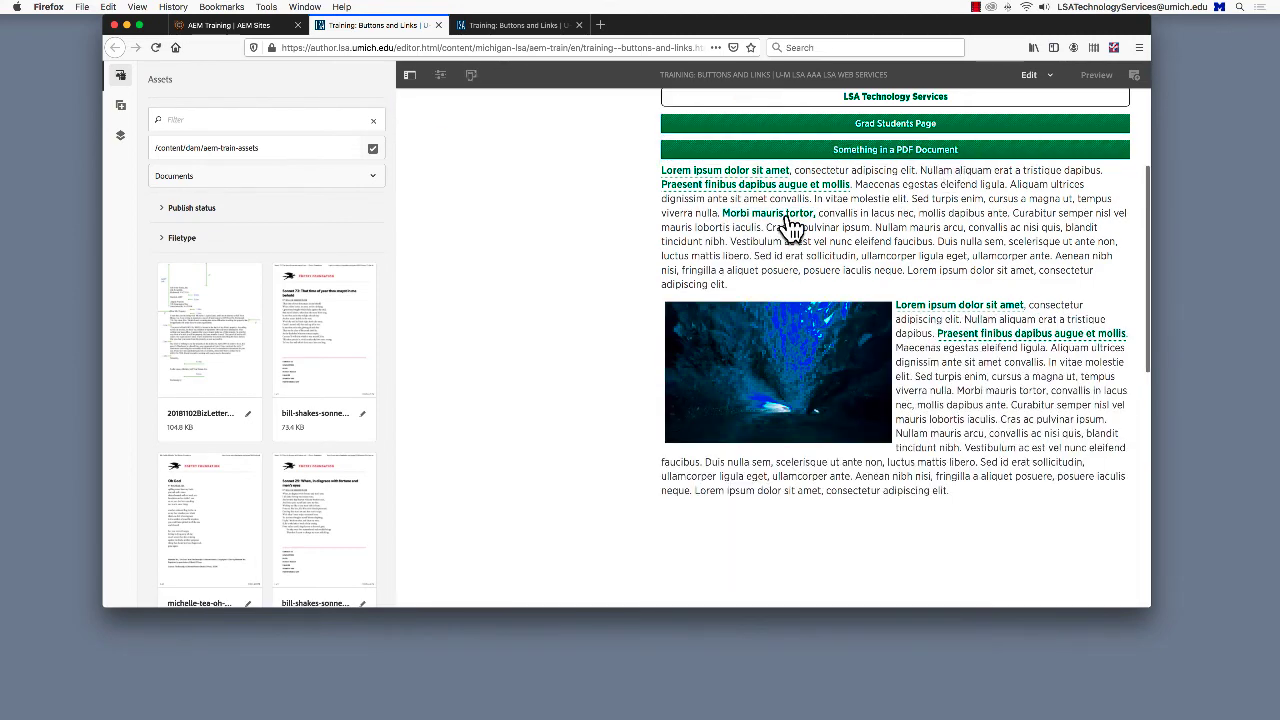
Step: In the Text & Image component's text, link "Morbi mauris tortor" to the 73.4 KB bill-shakes-sonne... document, save it, and close the asset finder
left_click(928, 404)
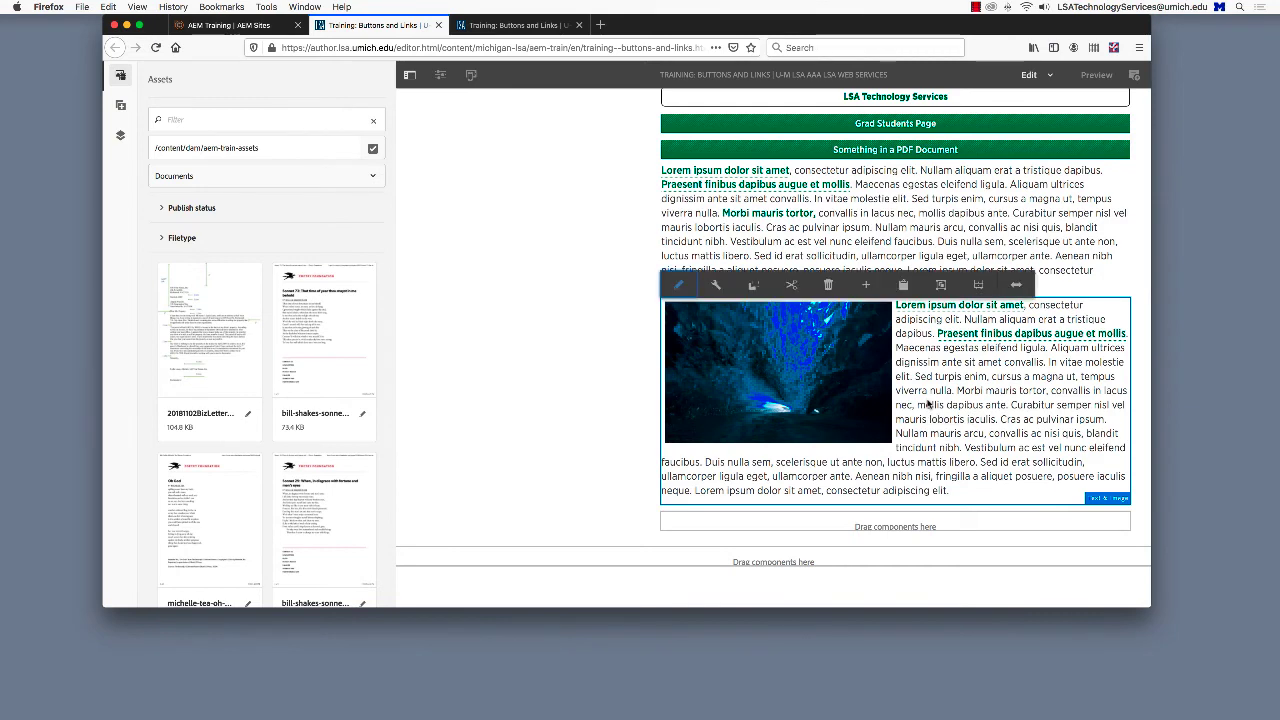
left_click(679, 287)
left_click(700, 322)
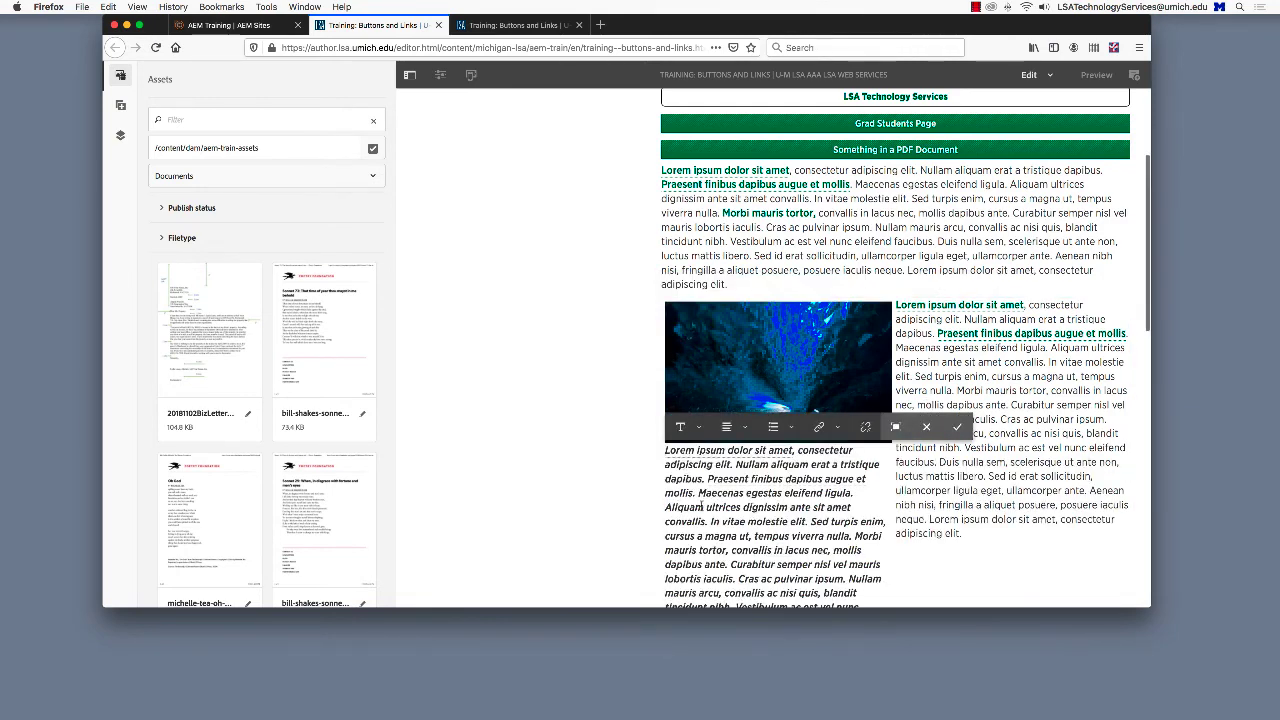
scroll(733, 485, "down", 2)
scroll(733, 485, "down", 2)
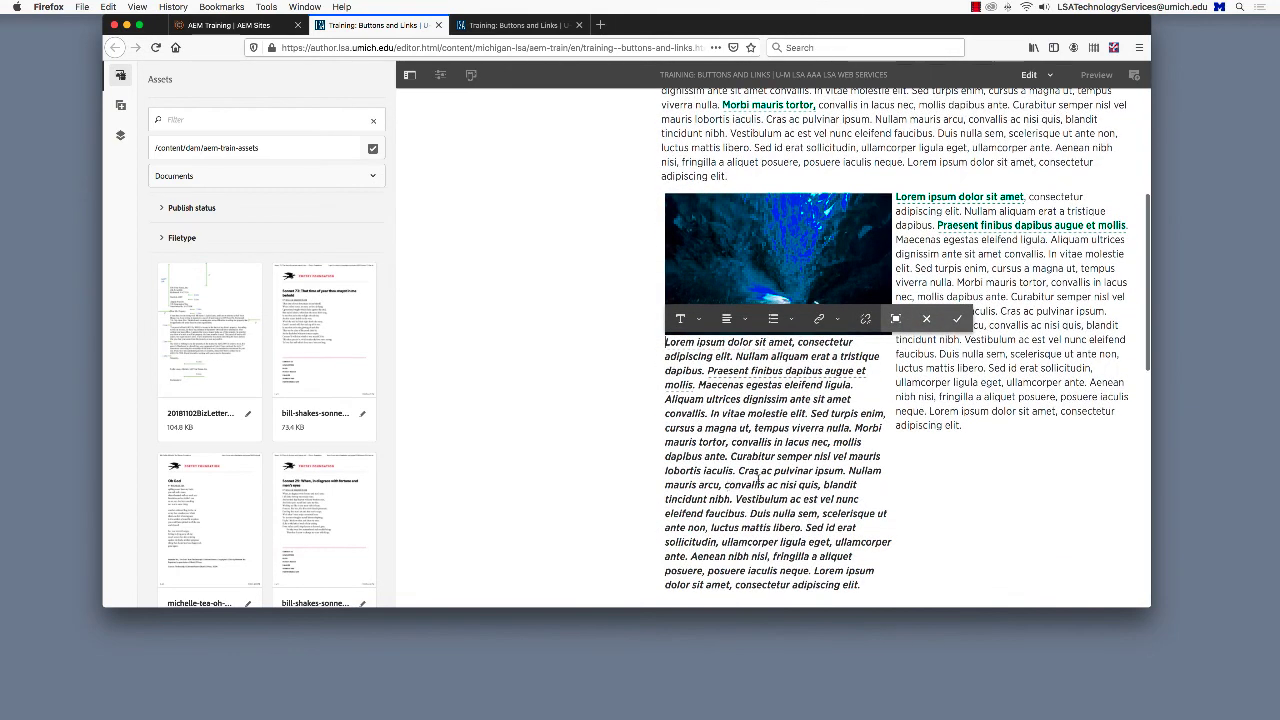
left_click_drag(855, 428, 726, 442)
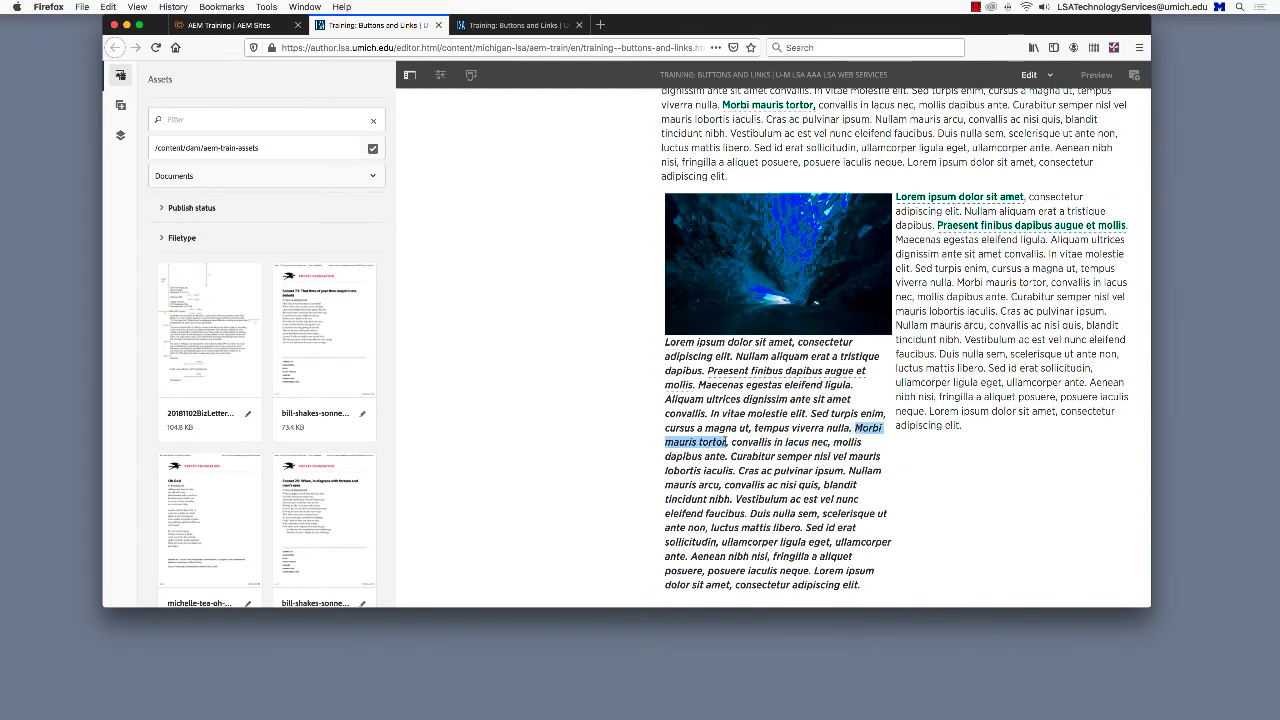
left_click_drag(282, 403, 685, 448)
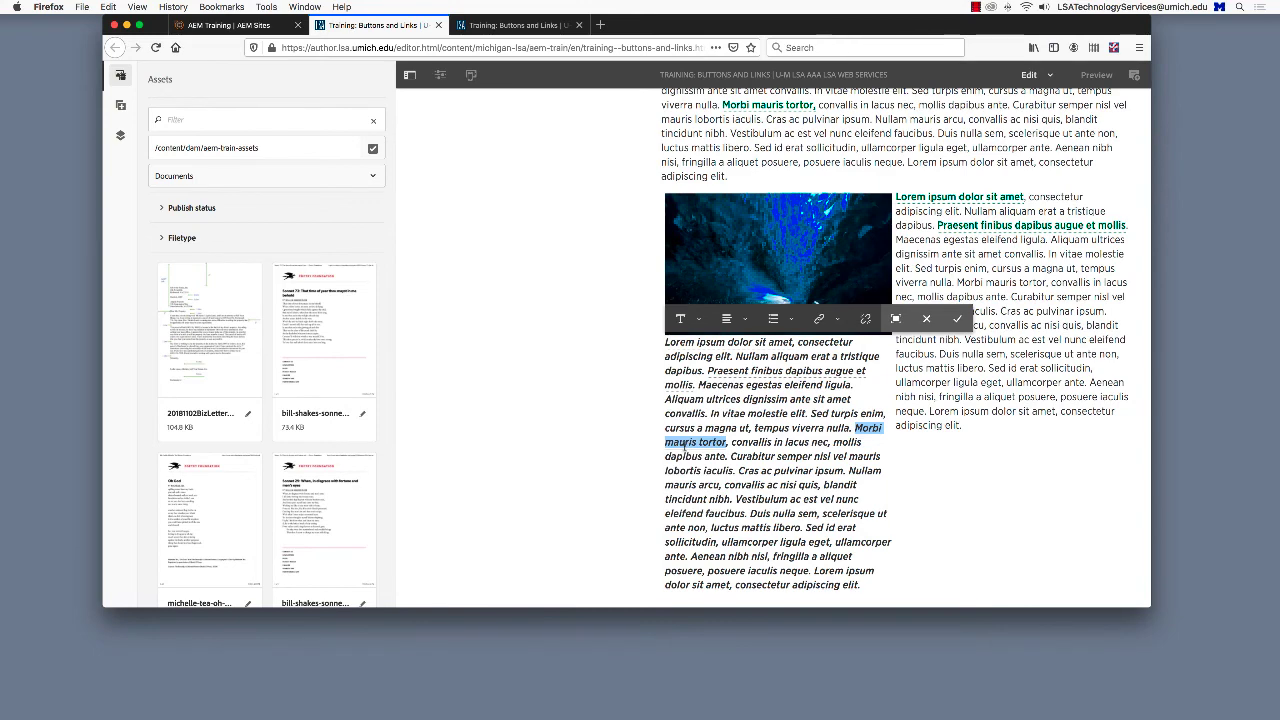
left_click(957, 318)
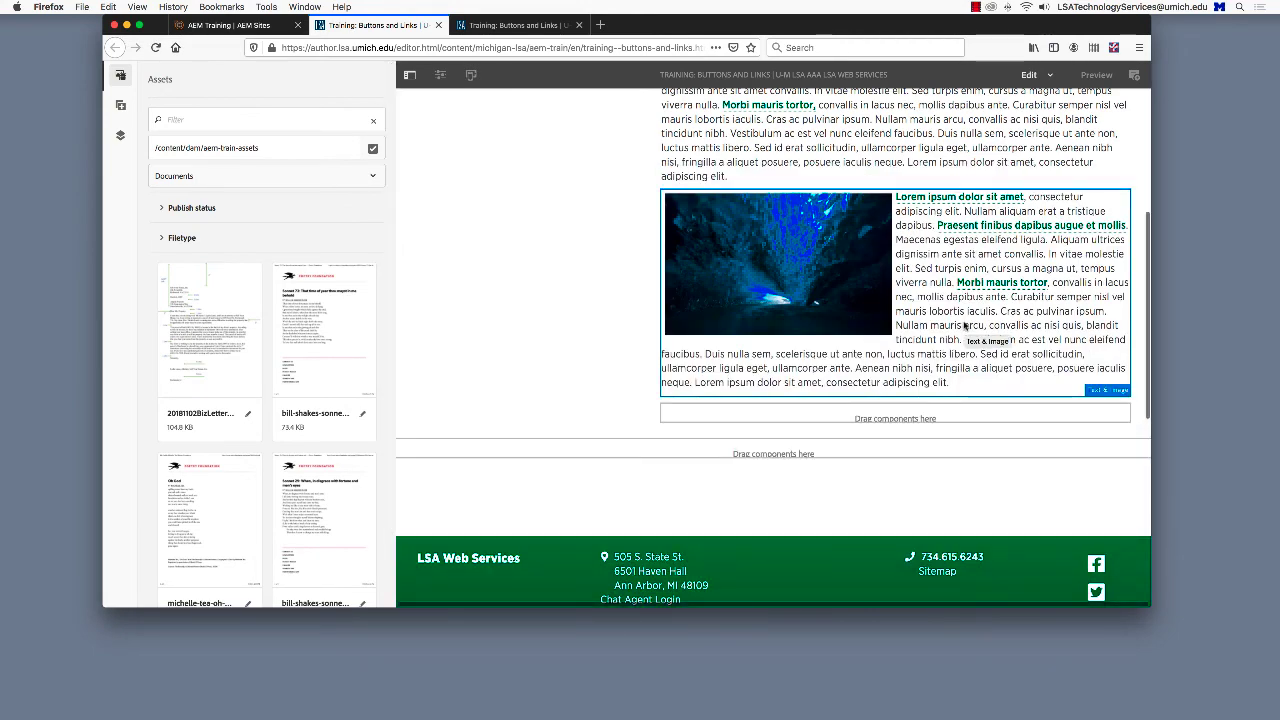
left_click(409, 75)
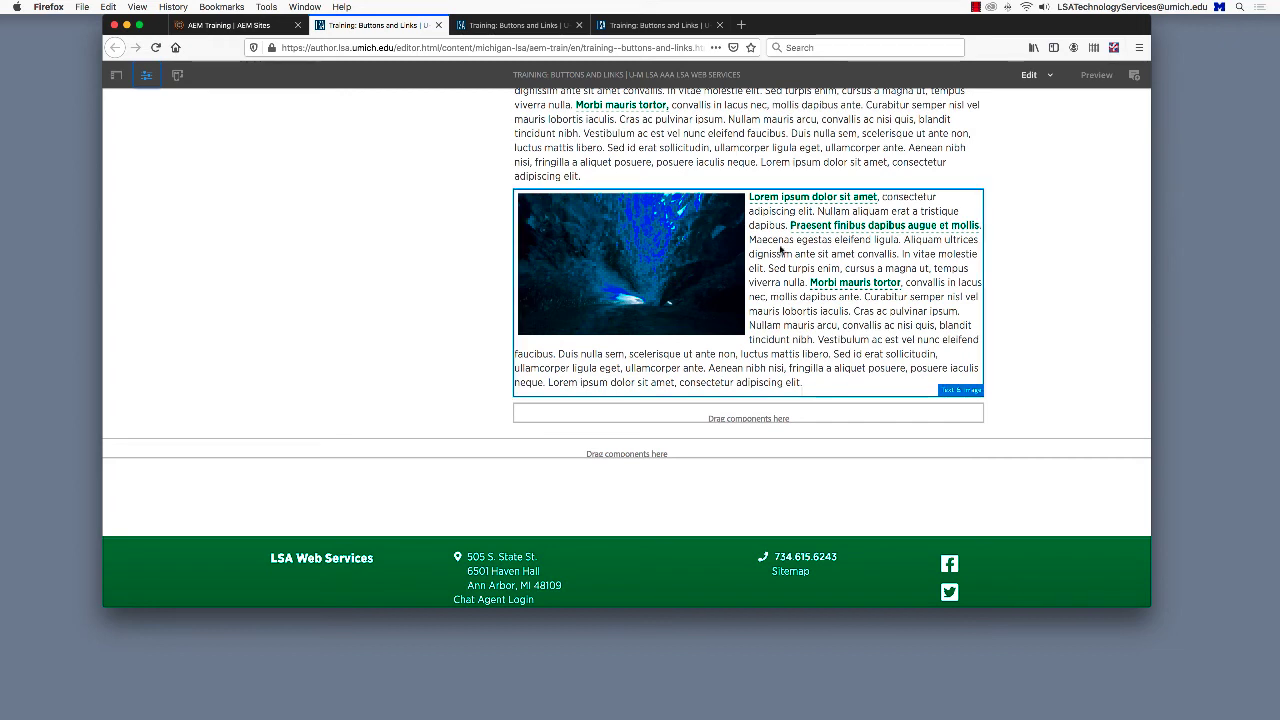
left_click(649, 257)
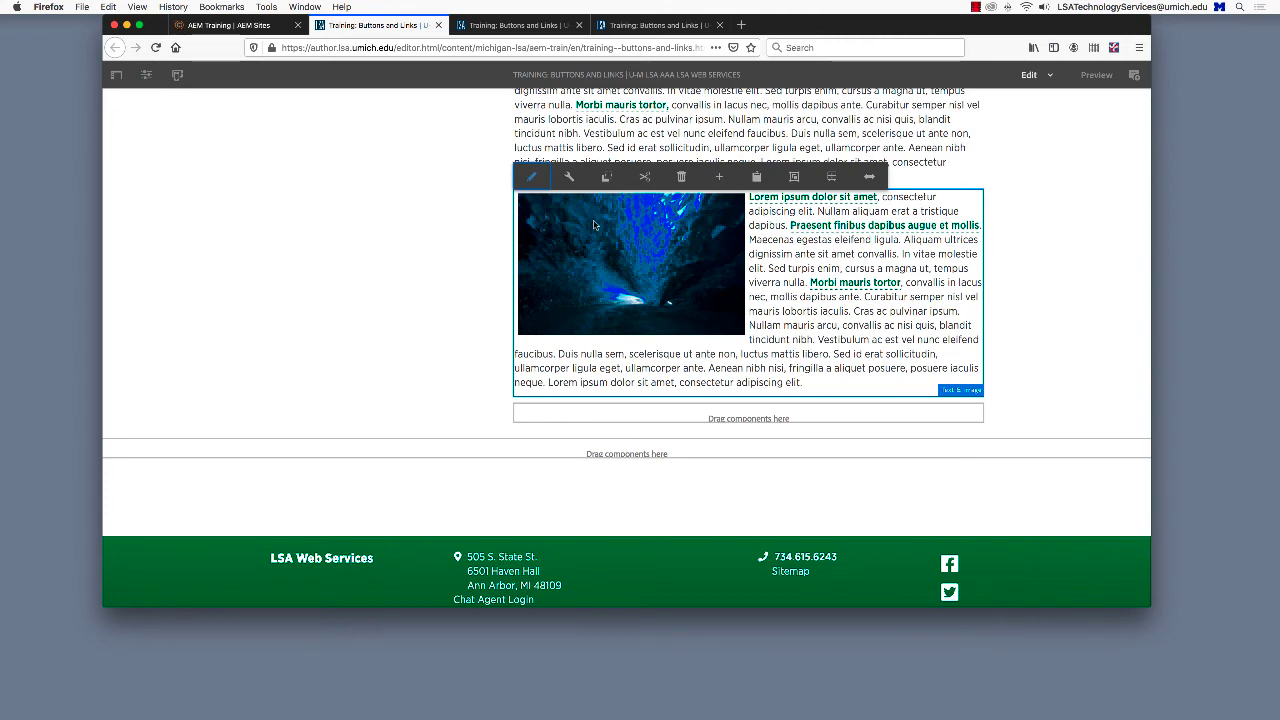
left_click(569, 177)
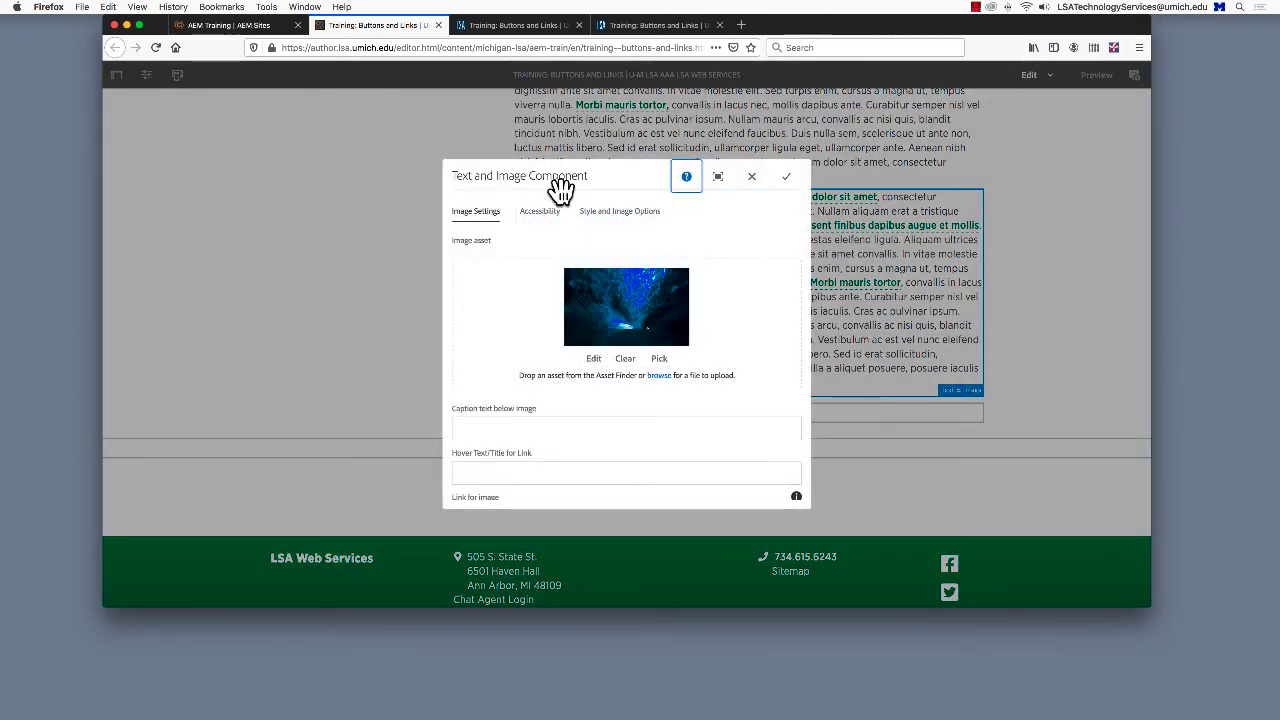
scroll(522, 249, "down", 3)
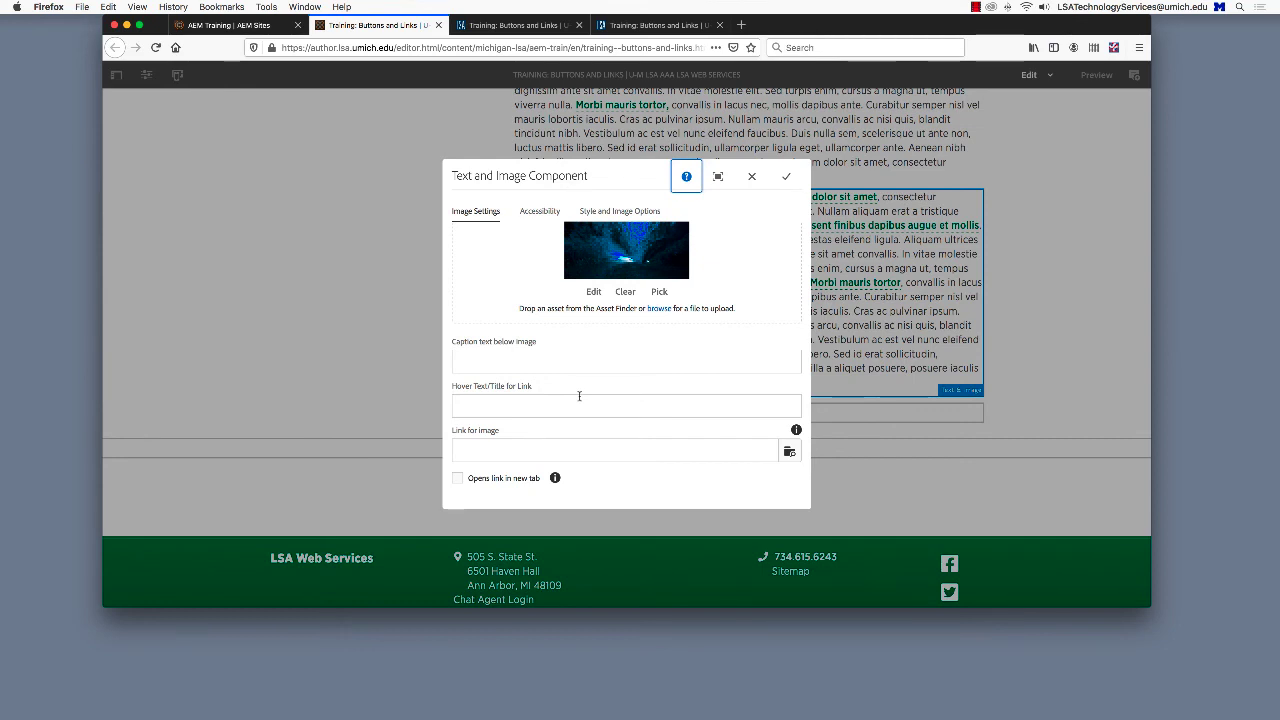
left_click(579, 396)
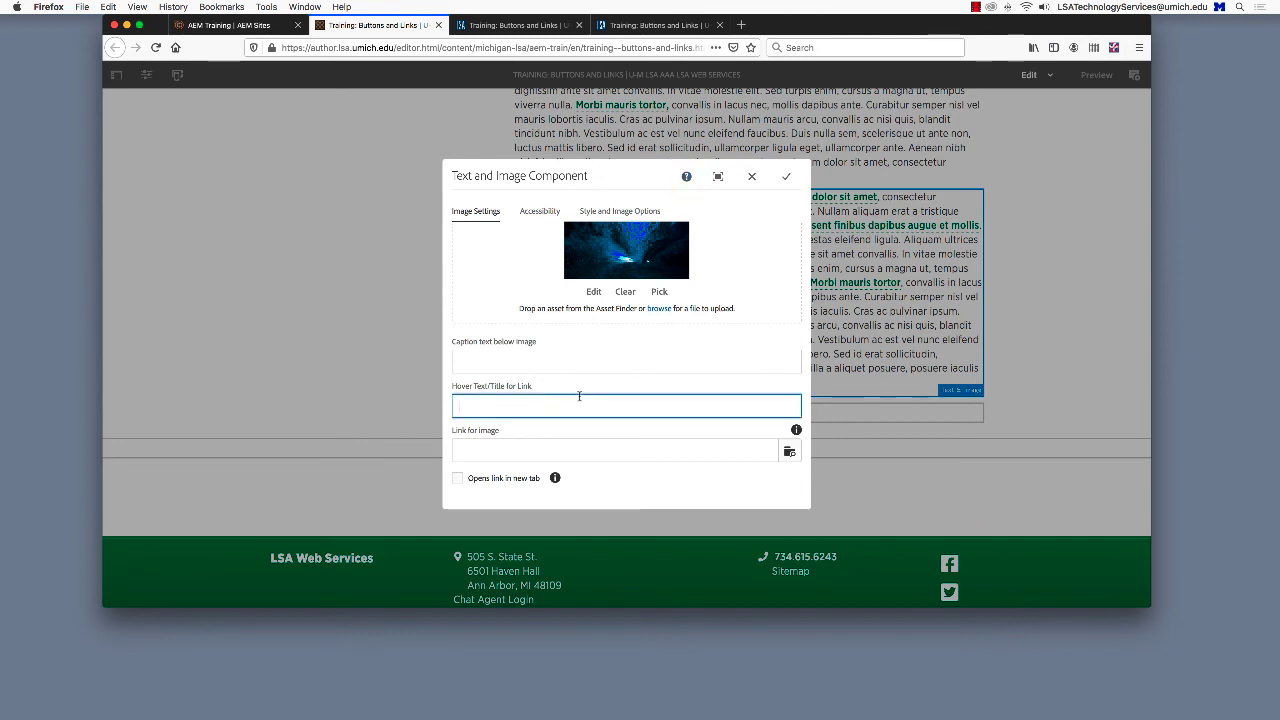
type("LSA Technolog")
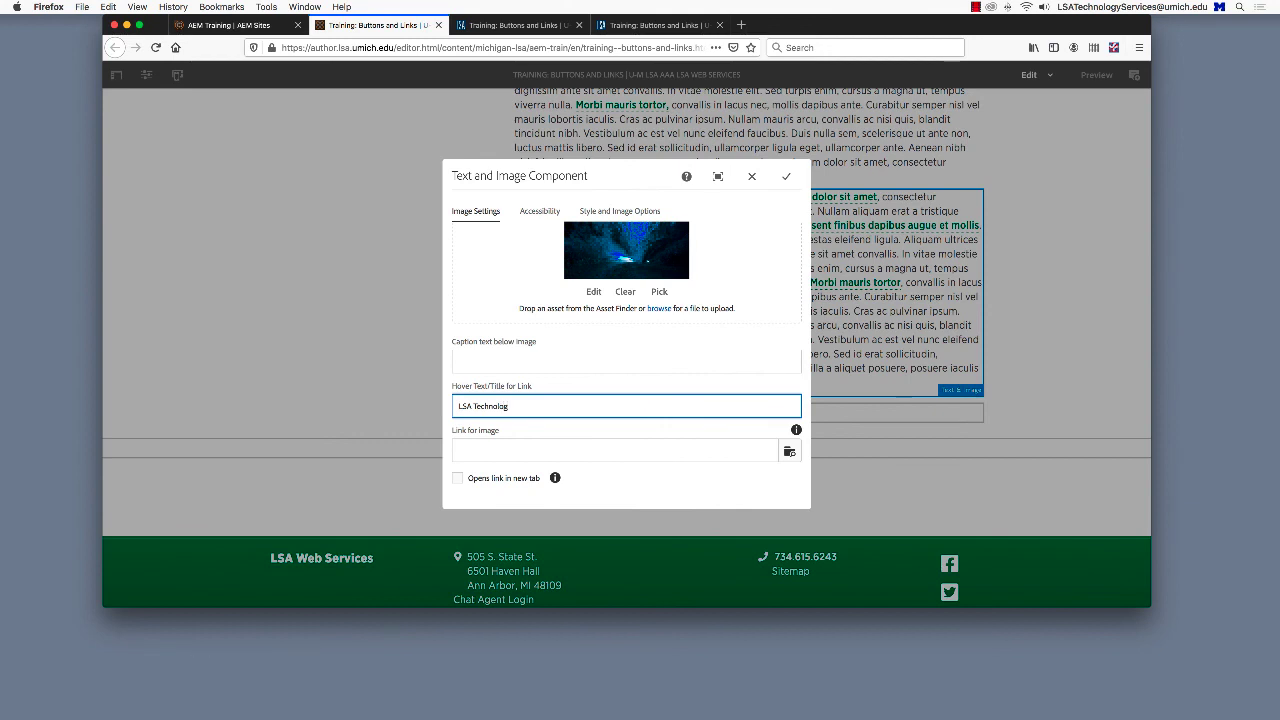
type("y Services")
left_click(566, 450)
type("https://lsa.umich.edu/technology-services")
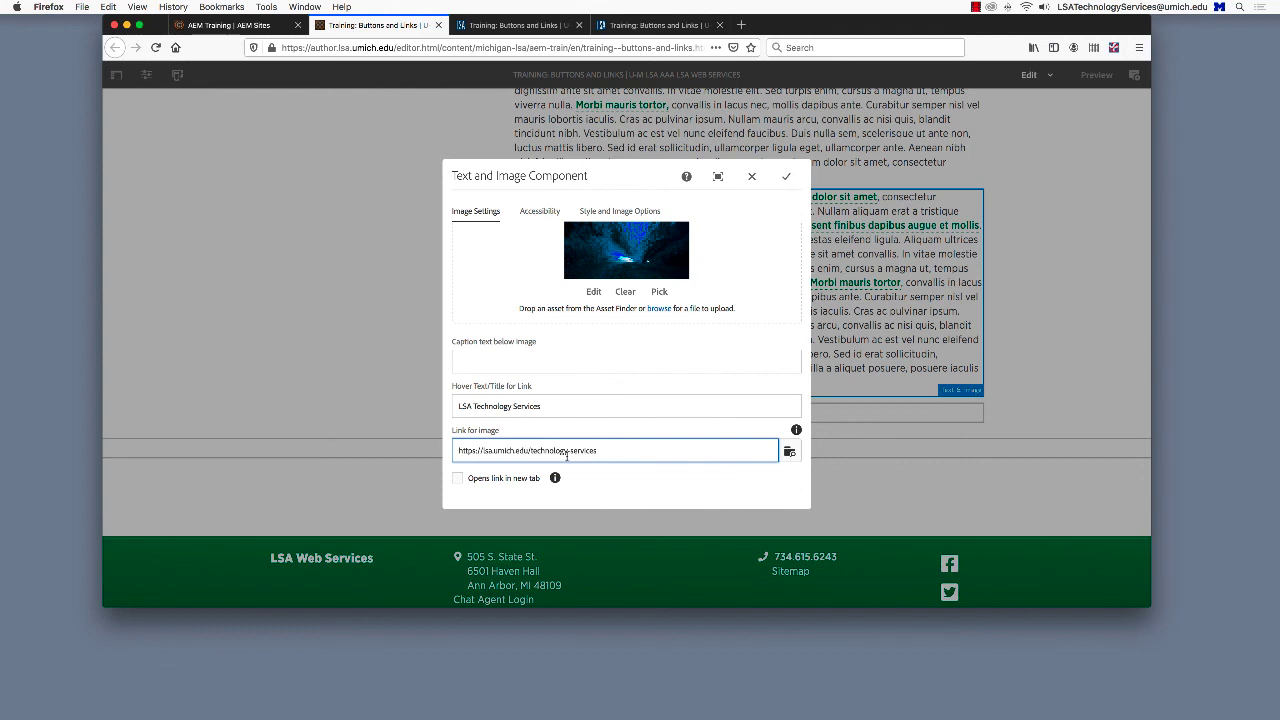
Step: Set the image alternative text to "ocean" and save the Text & Image component settings
left_click(540, 222)
left_click(561, 289)
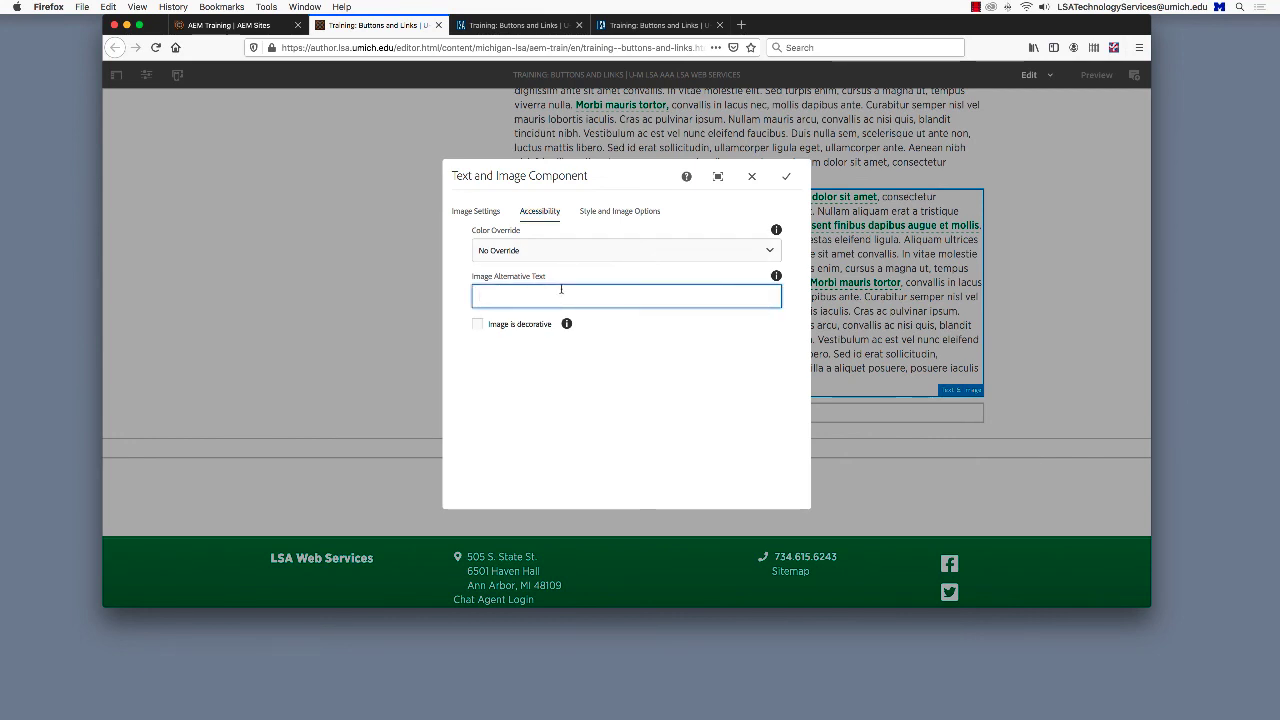
type("ocean")
left_click(789, 179)
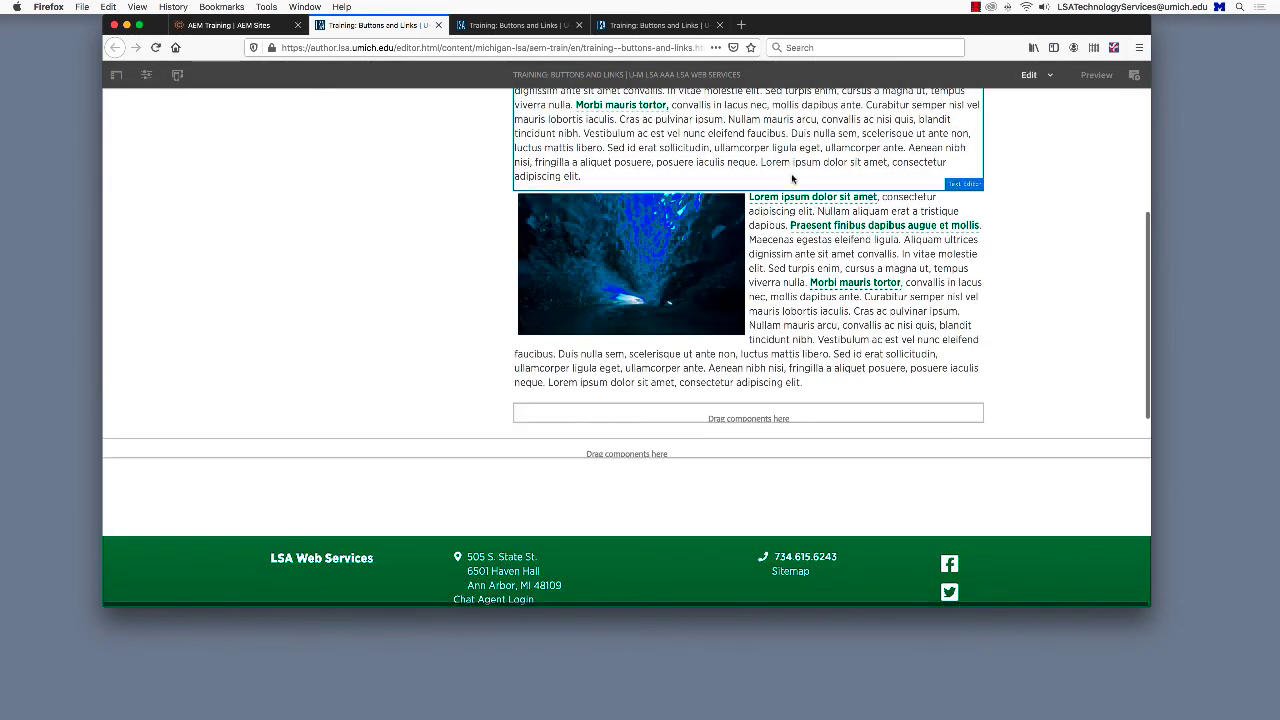